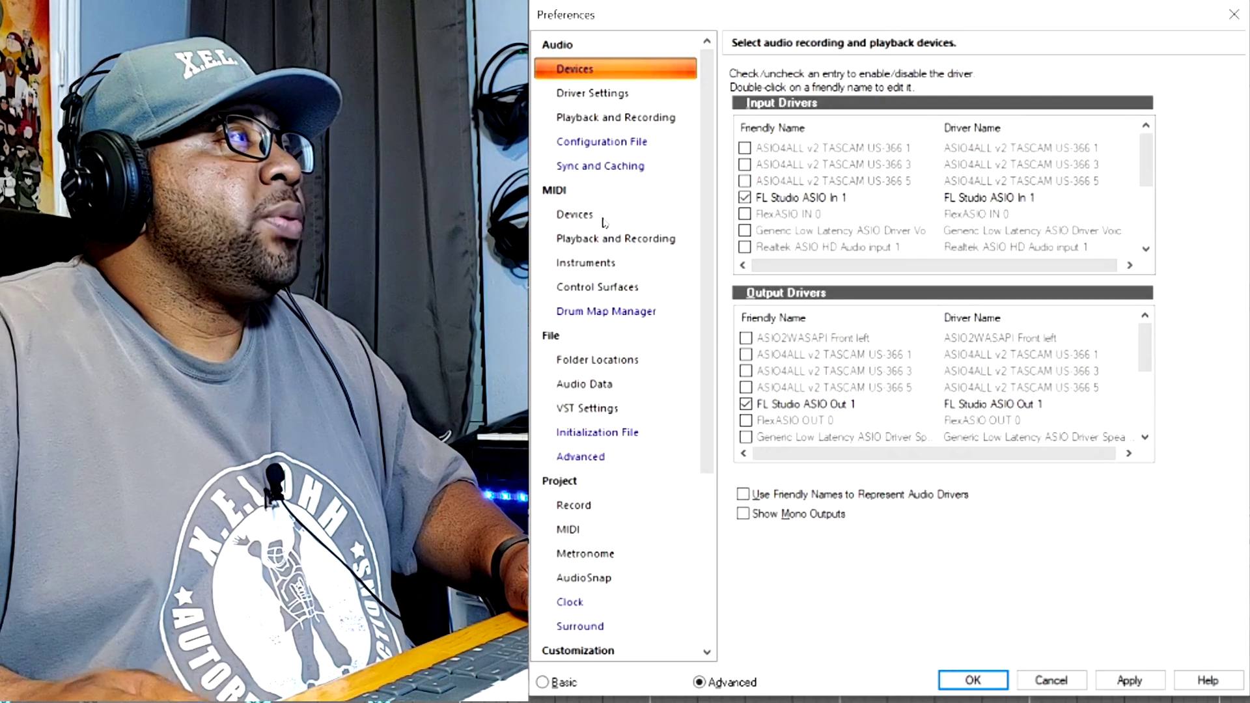
# Scroll the Preferences category list down toward the Customization section.
pyautogui.scroll(-4, 625, 319)
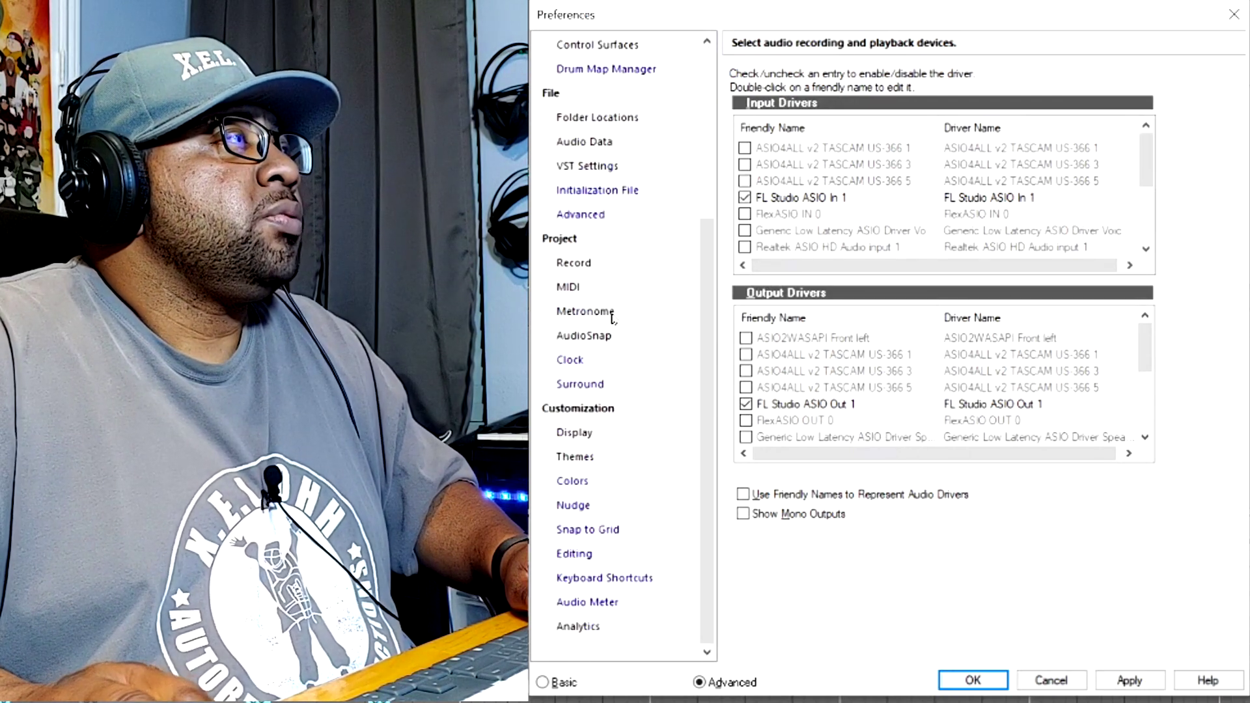
# Show the Keyboard Shortcuts page and filter its bindings by 'bounce'.
pyautogui.click(589, 579)
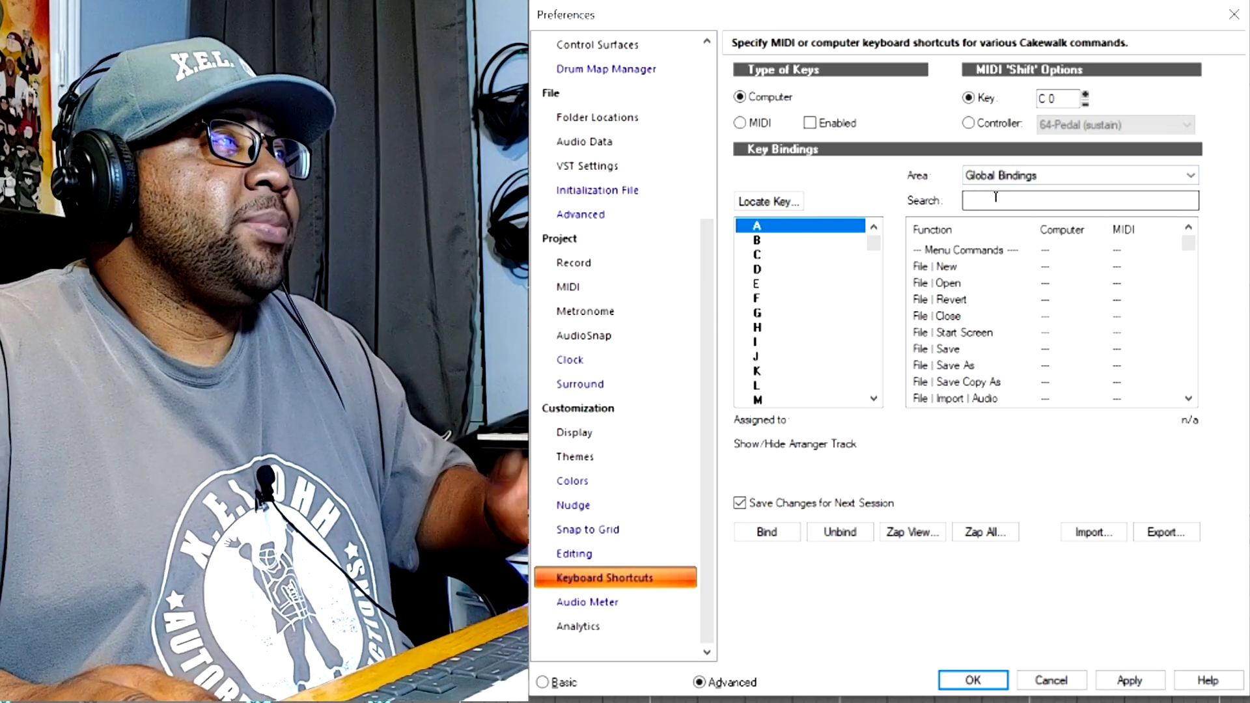
pyautogui.click(995, 197)
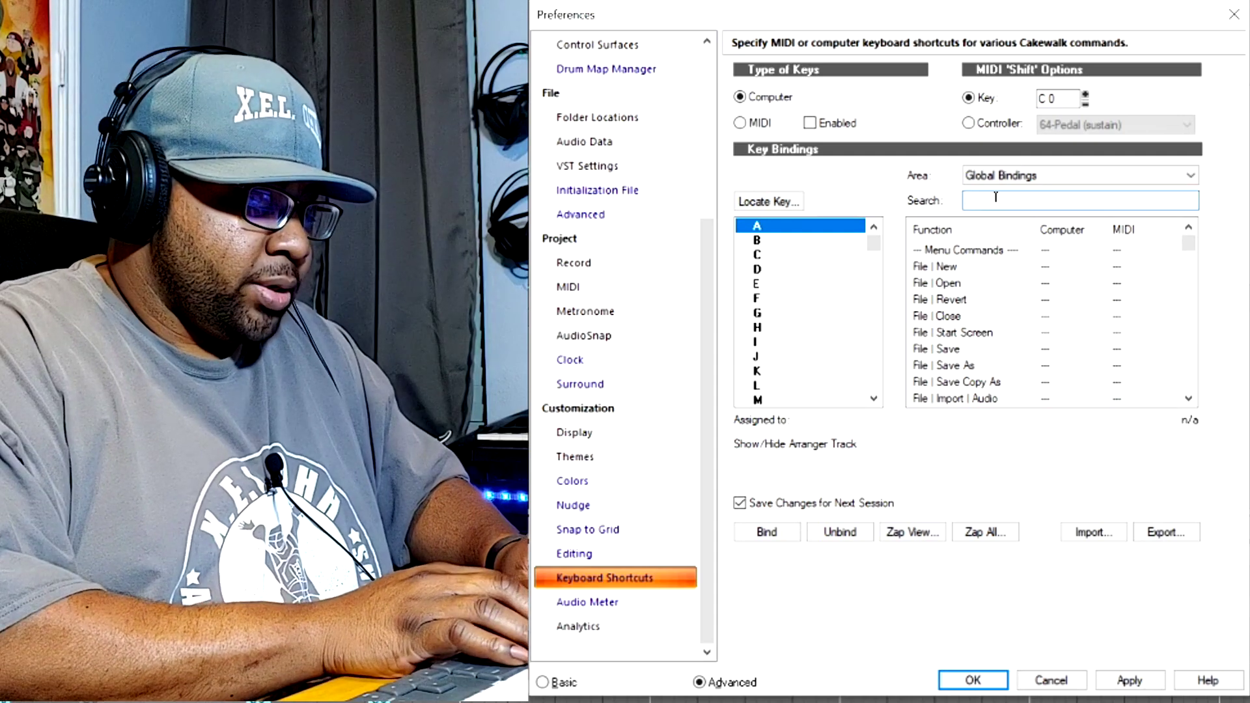
pyautogui.write('bounce')
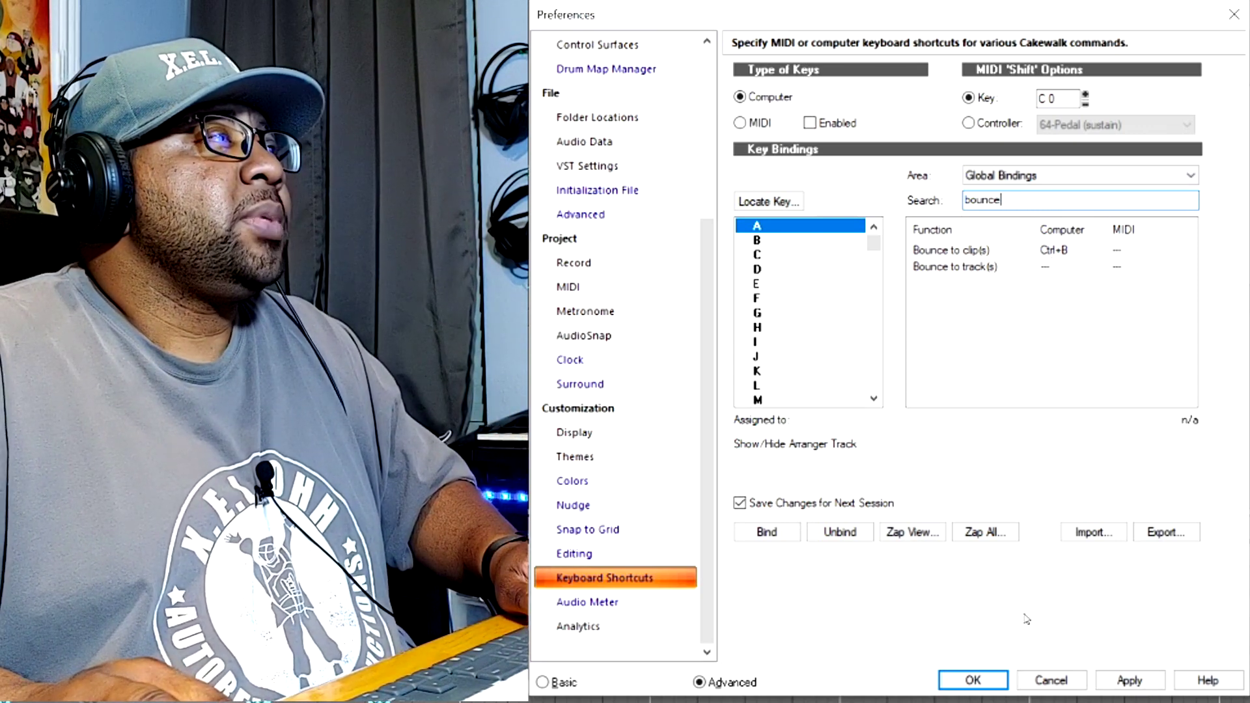
# Scroll the filtered key list to review the Ctrl+B binding for Bounce to clip(s).
pyautogui.moveTo(870, 236); pyautogui.dragTo(874, 266)
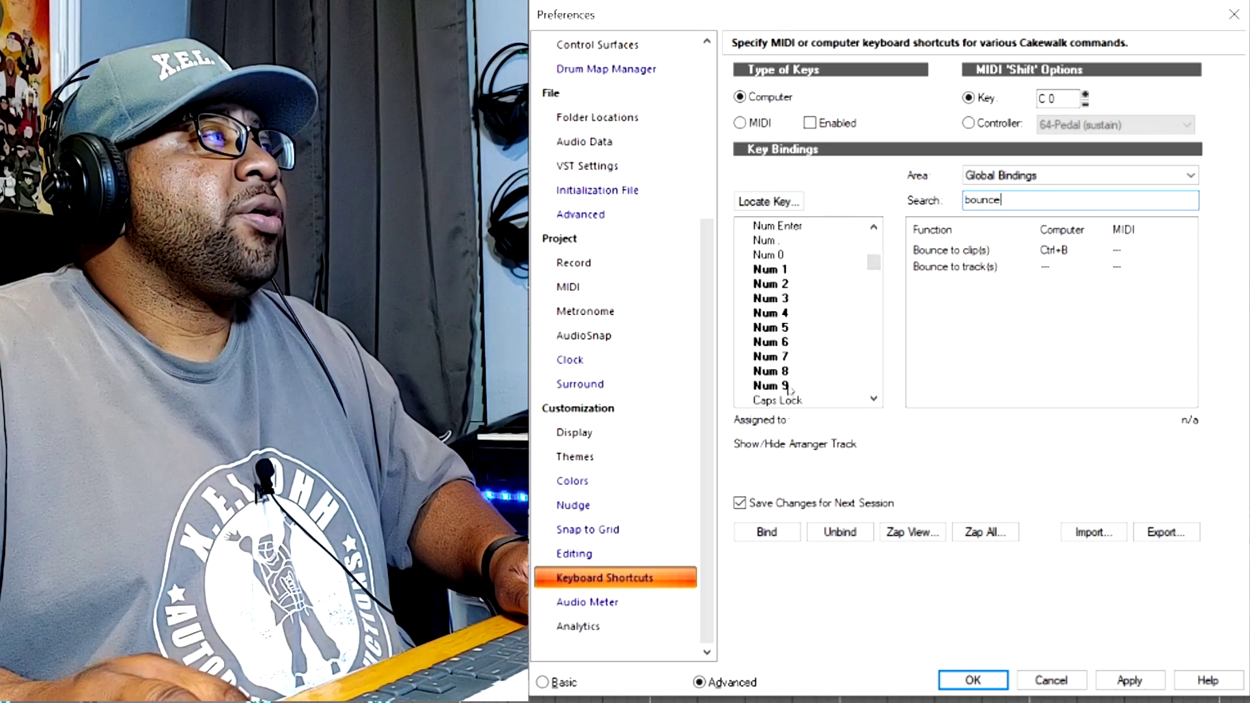
pyautogui.scroll(-1, 791, 381)
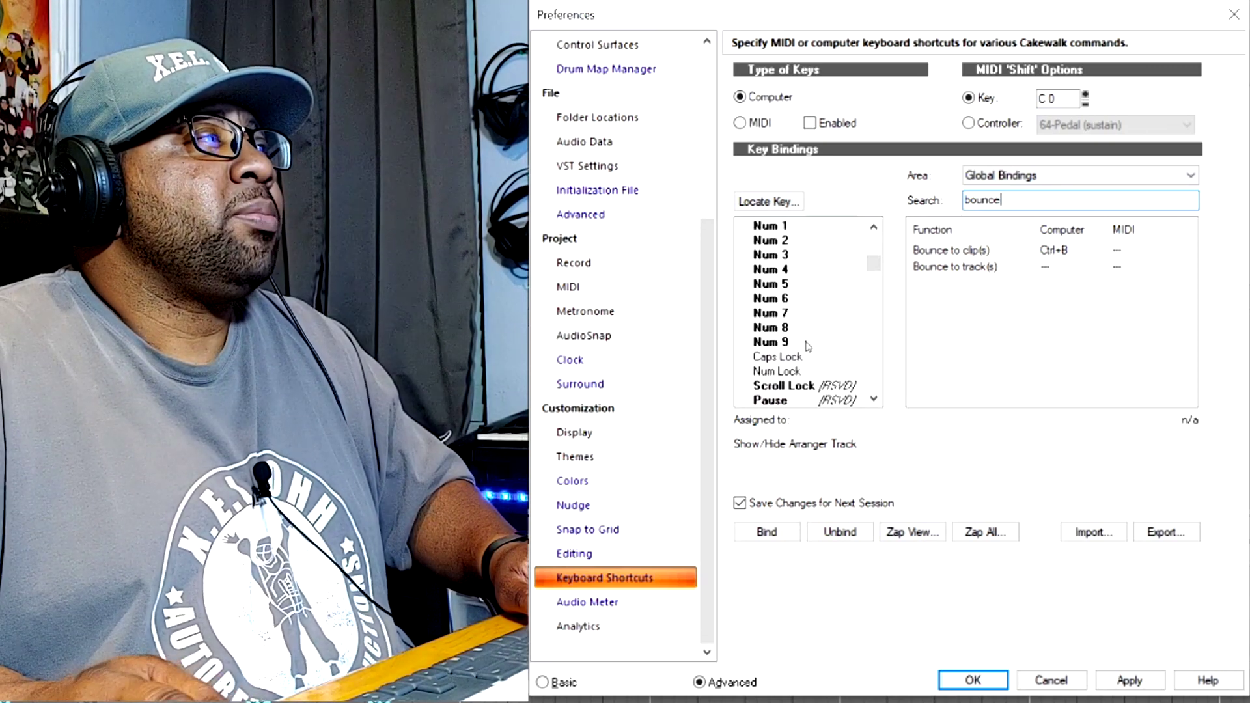
pyautogui.scroll(-2, 798, 366)
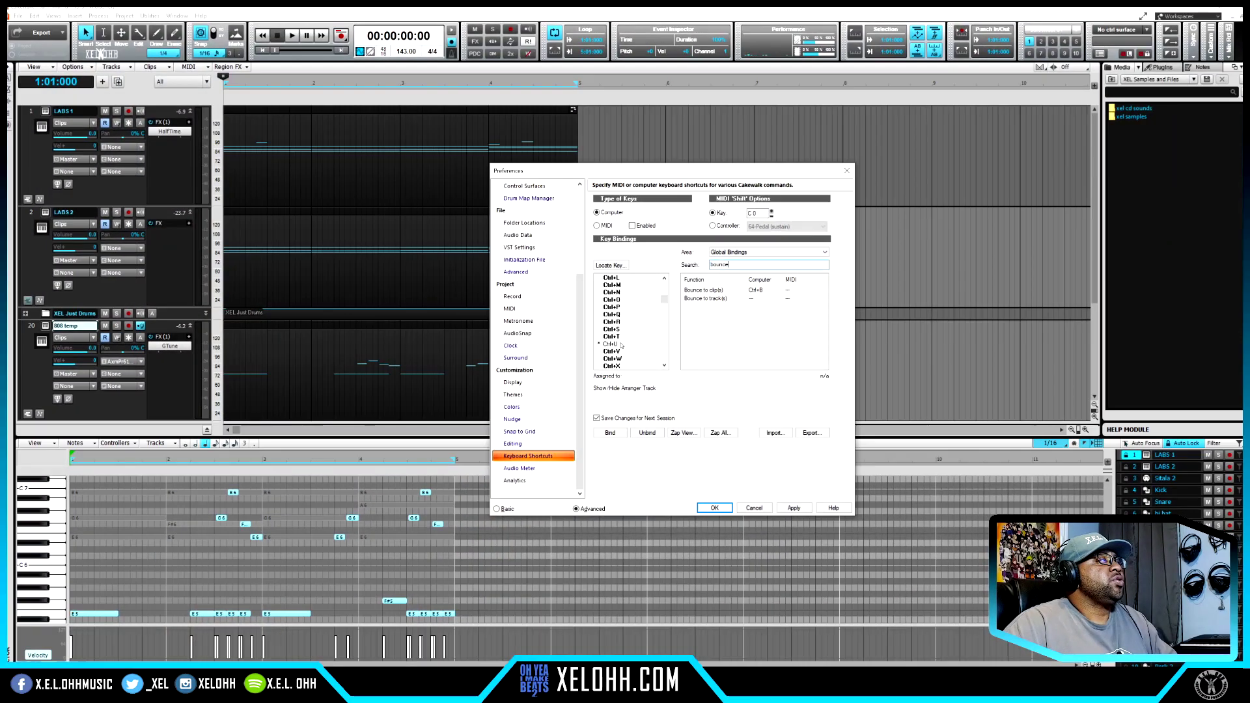
pyautogui.scroll(-4, 819, 365)
pyautogui.scroll(-2, 636, 348)
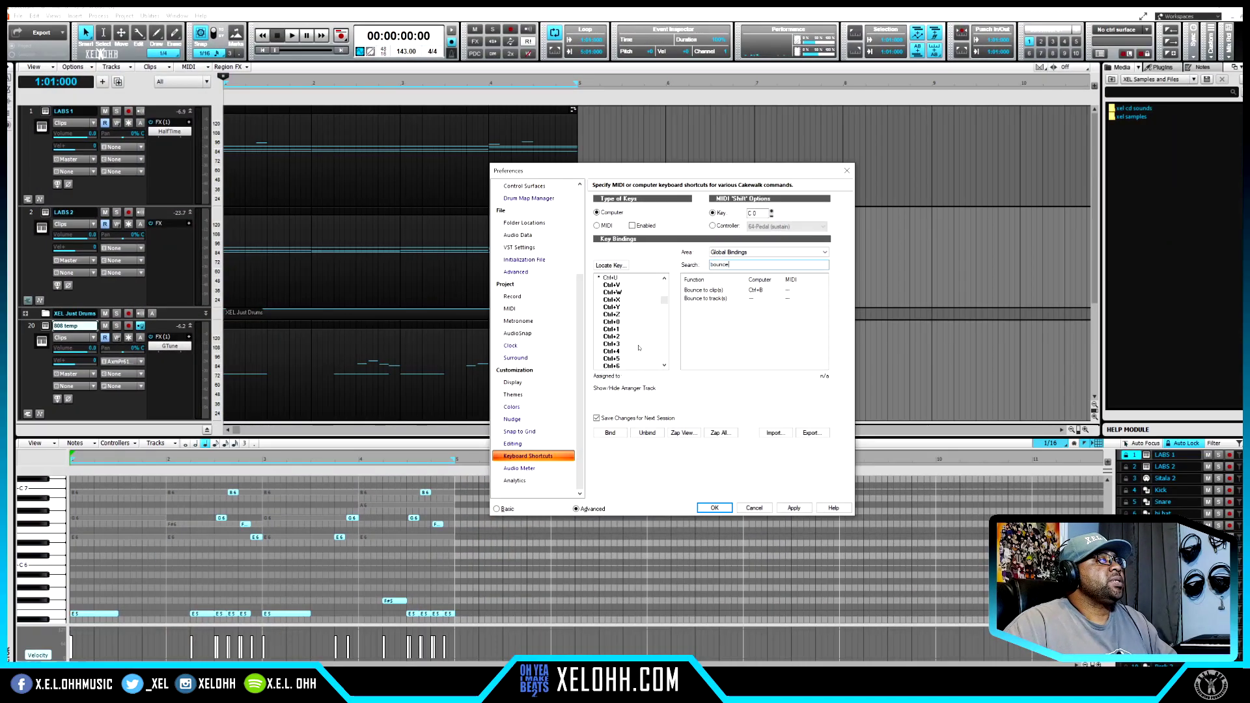
# Cancel Preferences and split the 808 temp clip at 1:04.
pyautogui.click(755, 508)
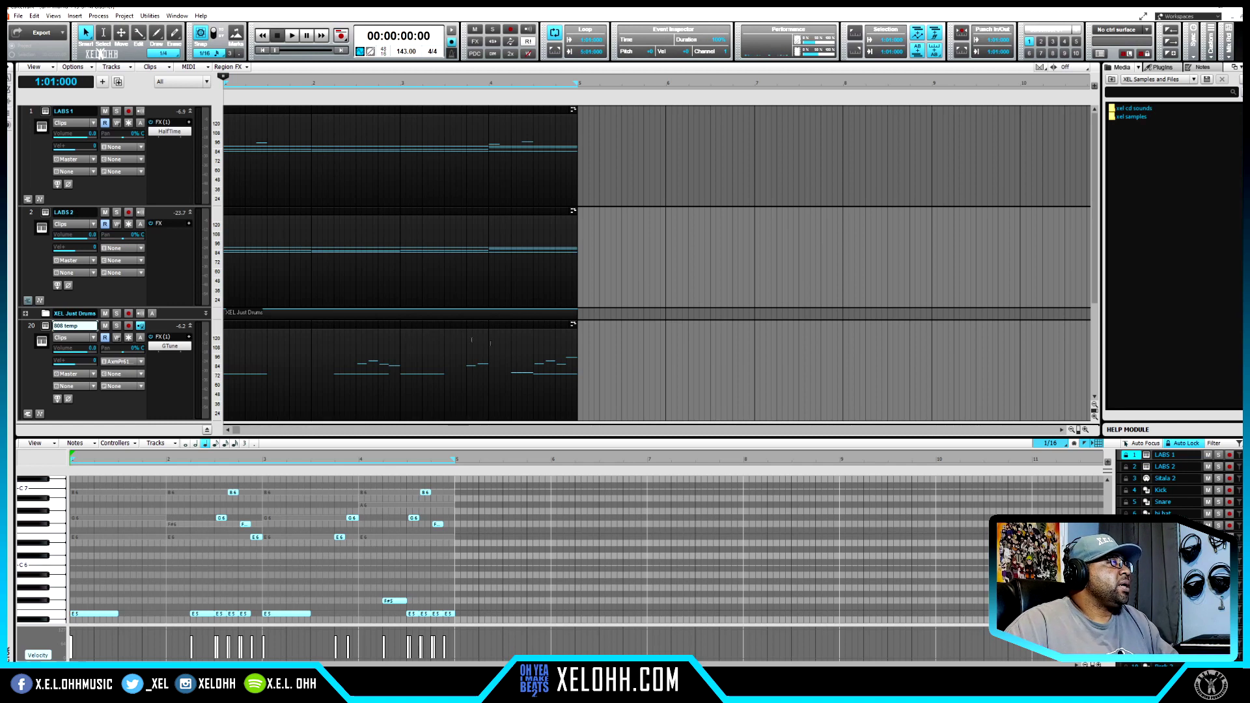
pyautogui.click(289, 375)
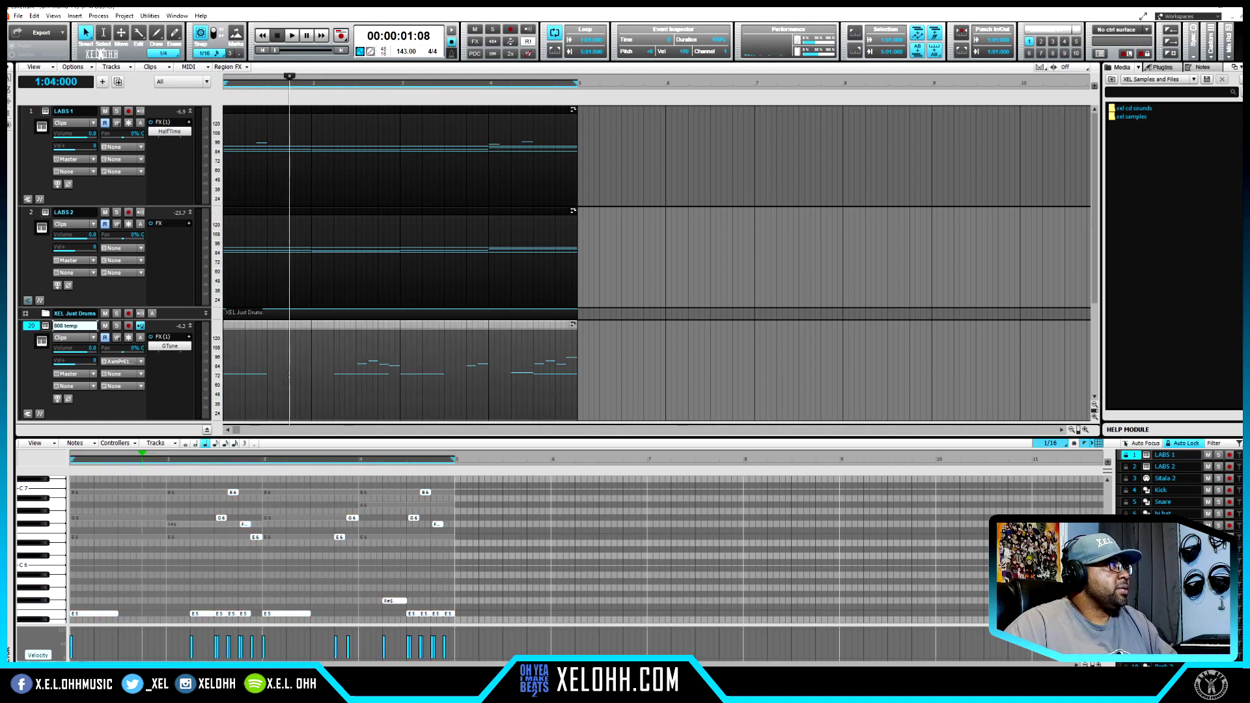
pyautogui.press('s')
# Split the 808 temp clip further at 3:03 and around bar 4, then clear the selection.
pyautogui.keyDown('shift'); pyautogui.click(451, 377); pyautogui.keyUp('shift')
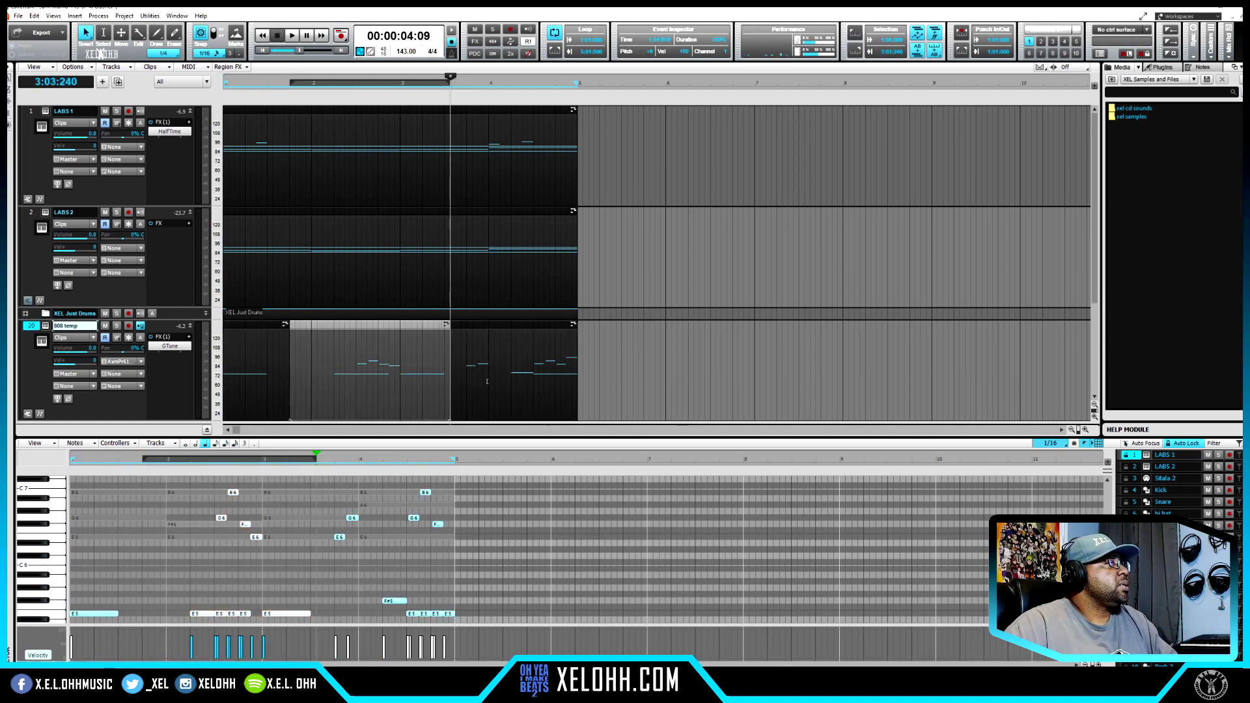
pyautogui.press('s')
pyautogui.click(487, 381)
pyautogui.press('s')
pyautogui.keyDown('shift'); pyautogui.click(511, 389); pyautogui.keyUp('shift')
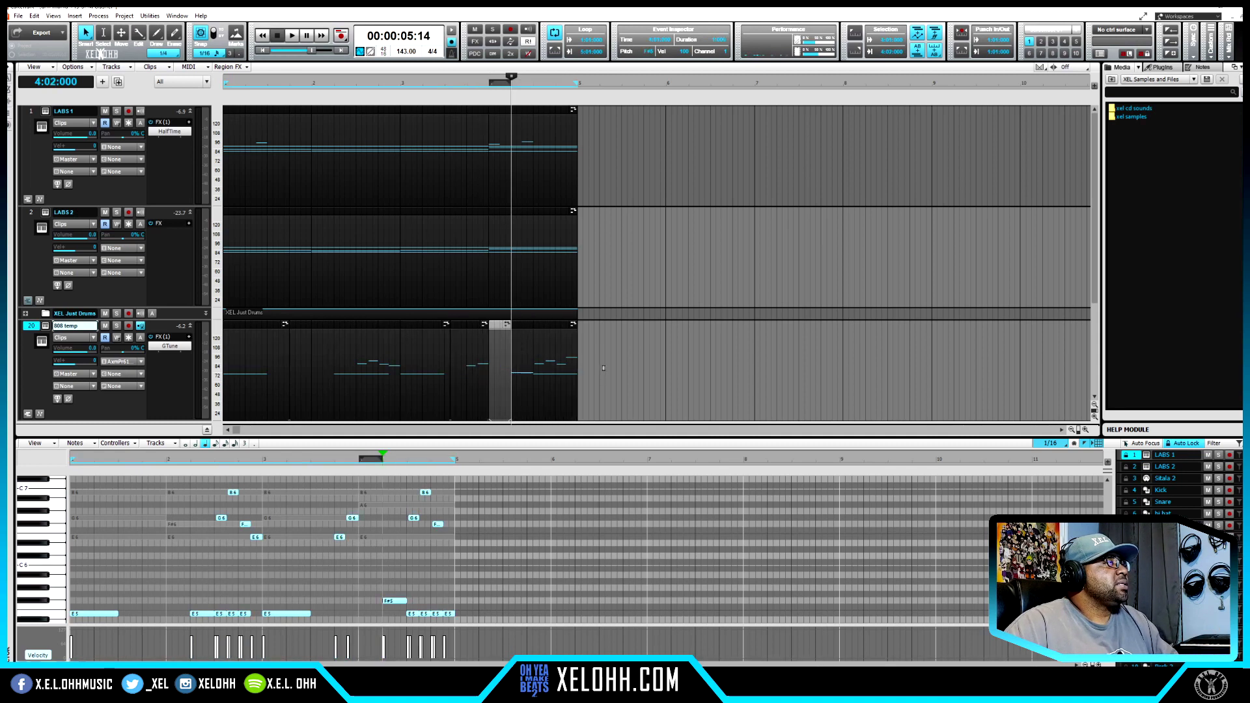
pyautogui.click(604, 368)
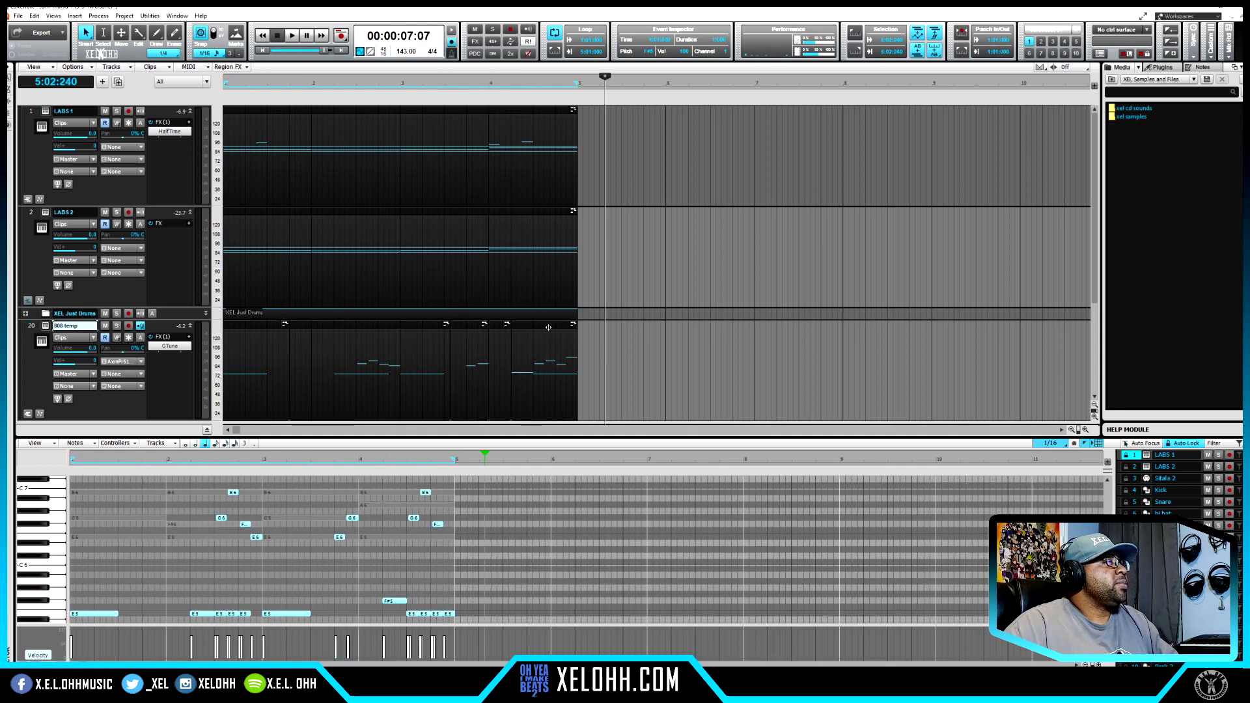
# Nudge the last 808 temp piece later and select all clips on the track.
pyautogui.moveTo(548, 327); pyautogui.dragTo(371, 358)
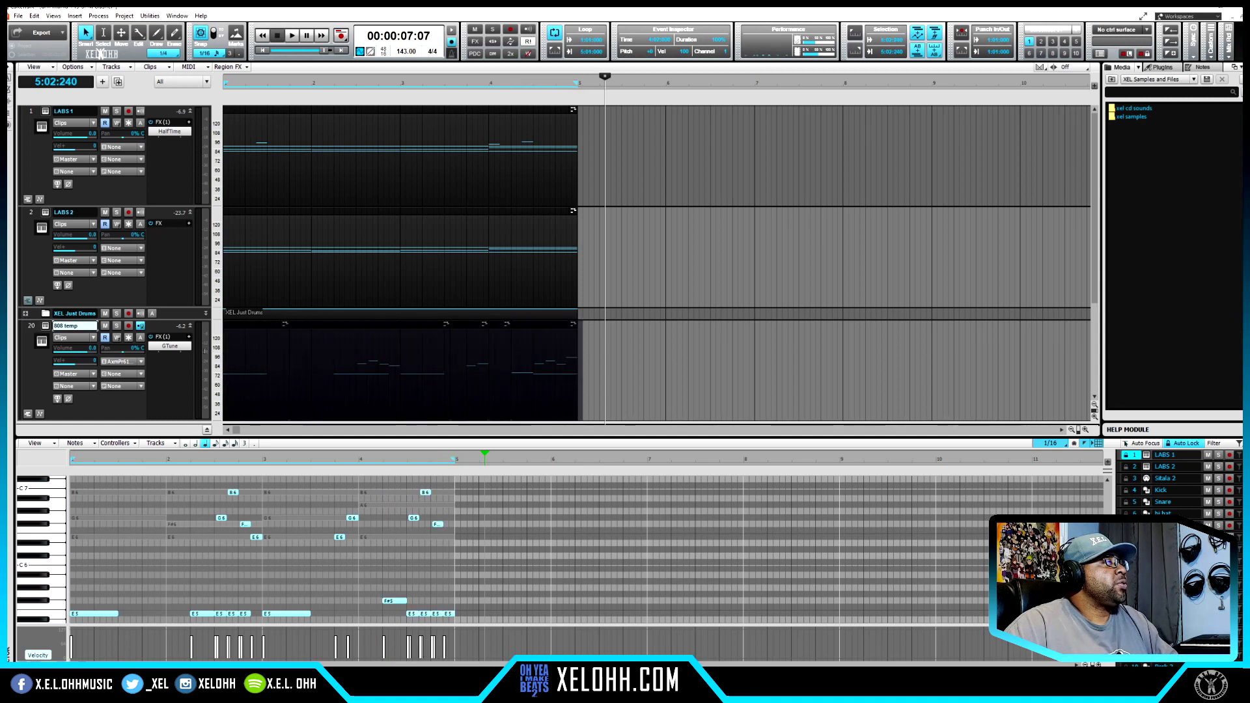
pyautogui.click(193, 364)
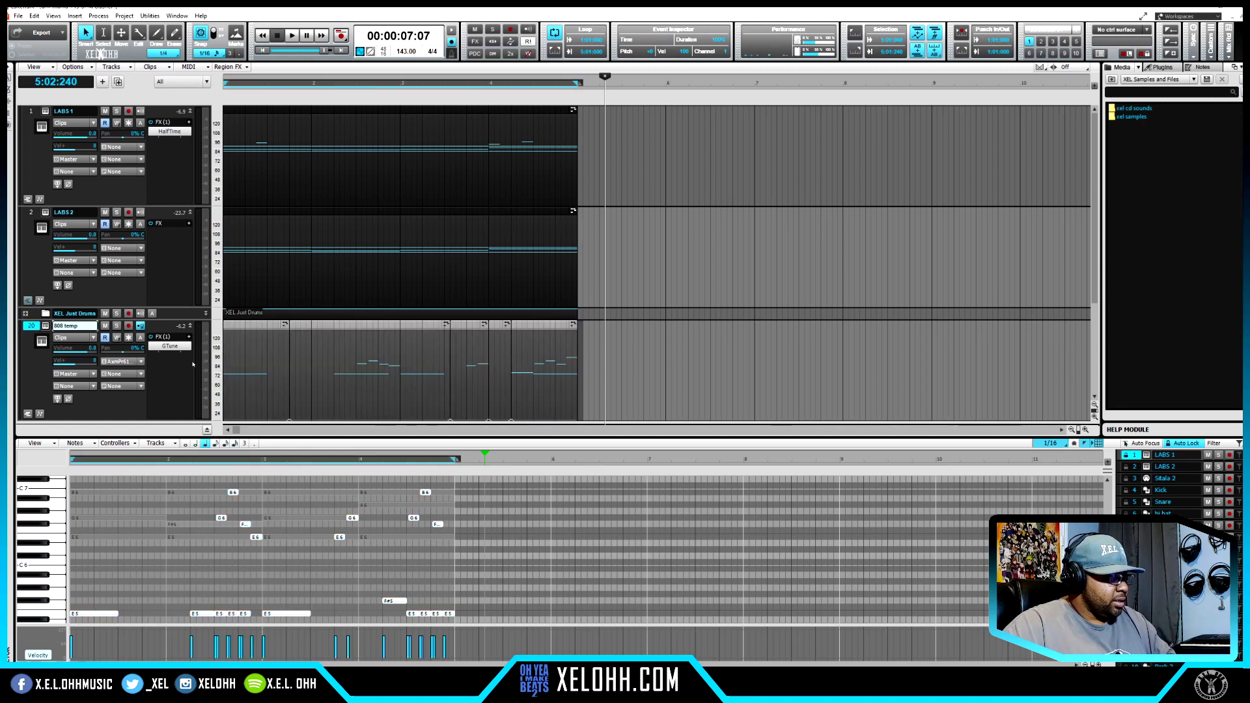
pyautogui.click(343, 340)
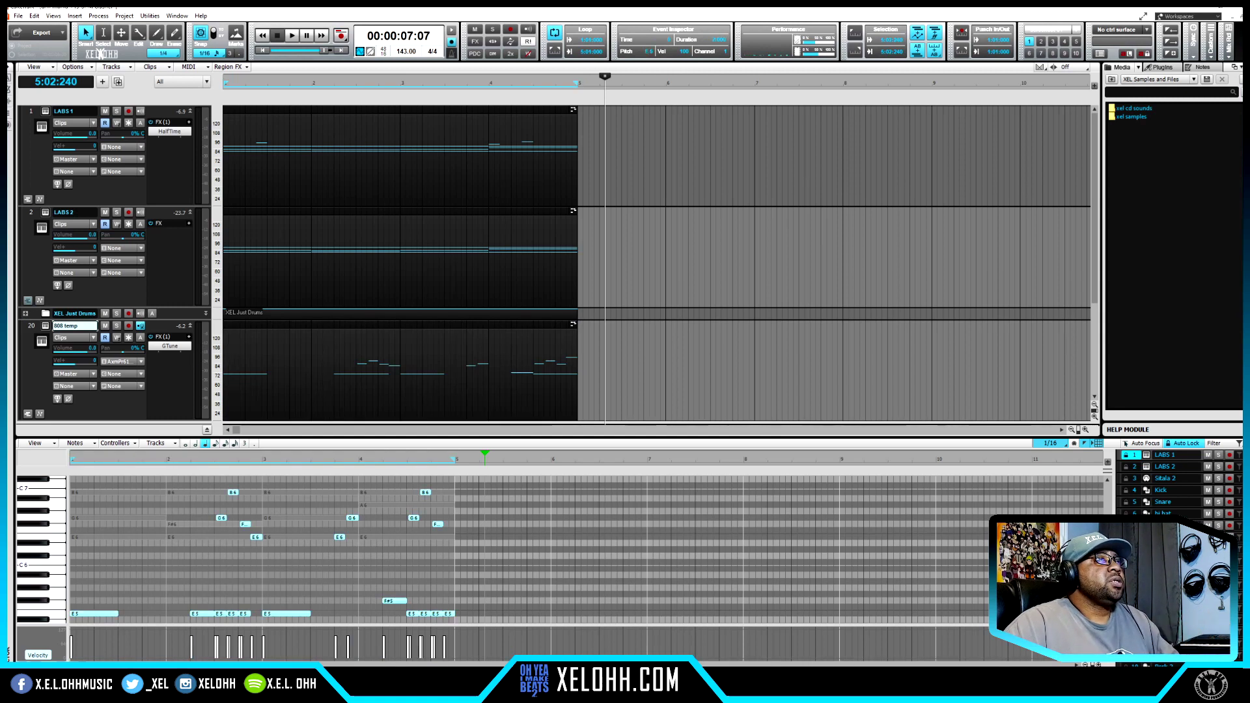
# Drag a kick from Drake Drumkit Preview onto a new track and copy it to bars 2–4.
pyautogui.doubleClick(1132, 118)
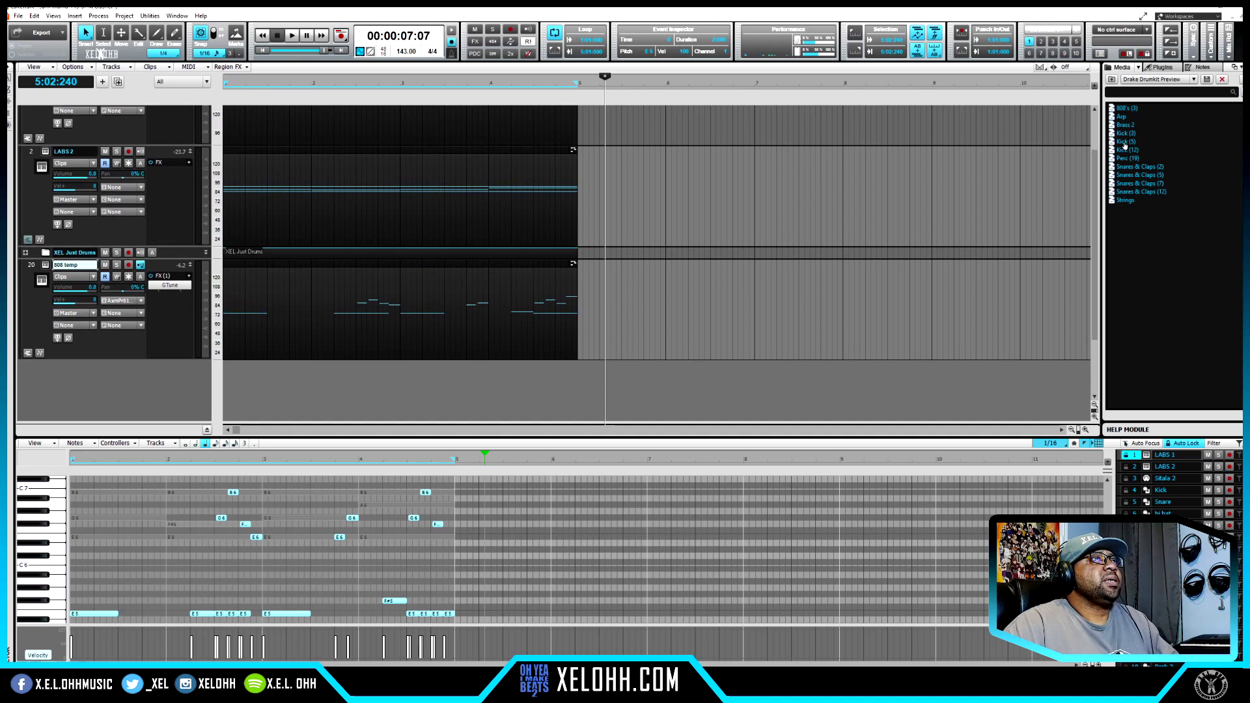
pyautogui.moveTo(1124, 146); pyautogui.dragTo(239, 385)
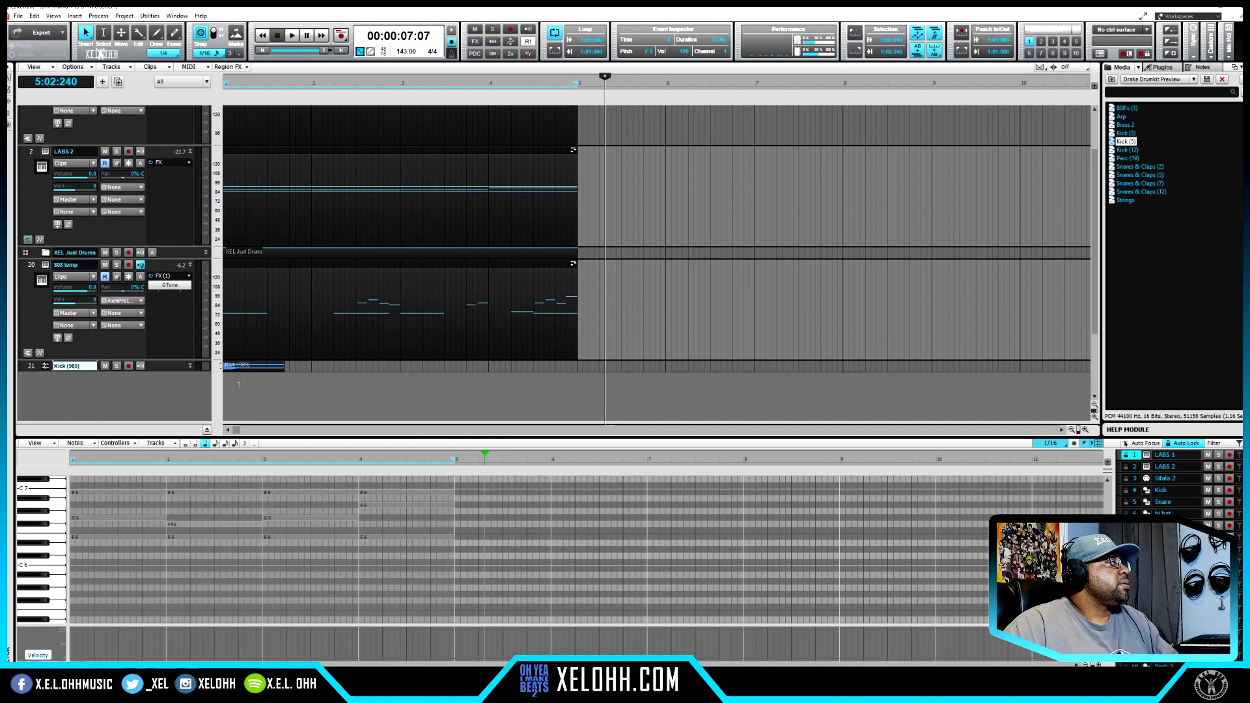
pyautogui.click(191, 368)
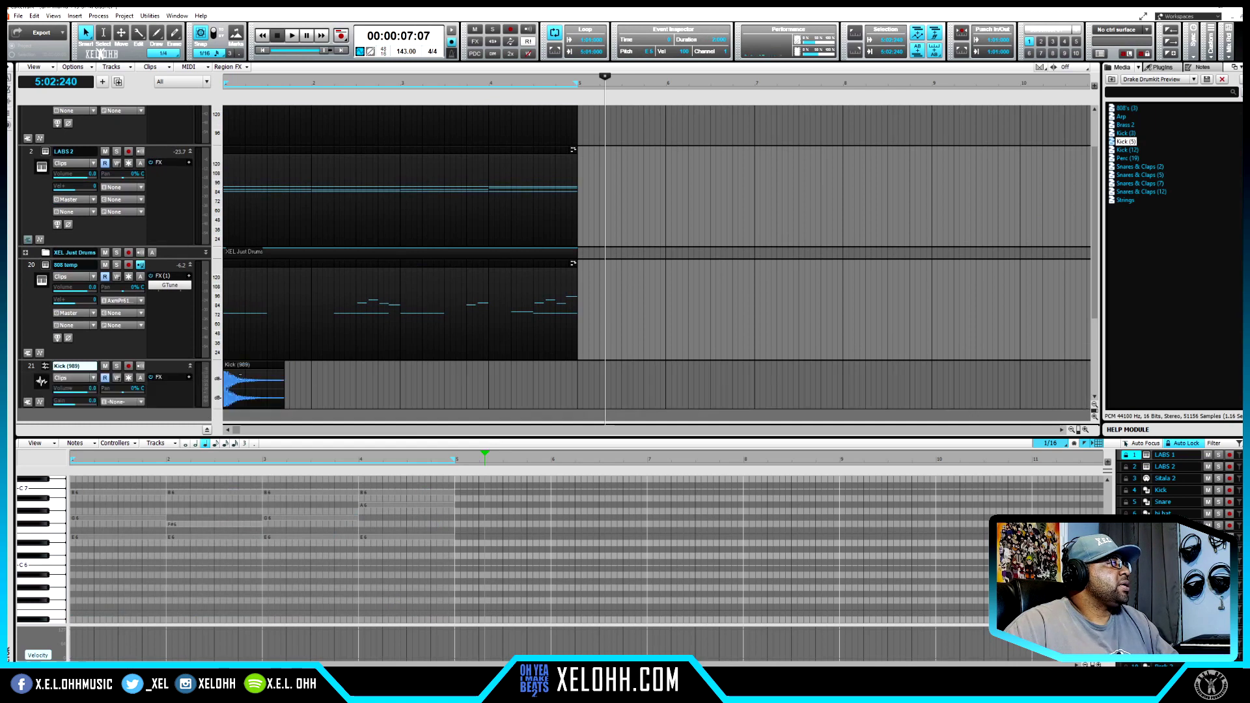
pyautogui.moveTo(236, 366); pyautogui.dragTo(500, 366)
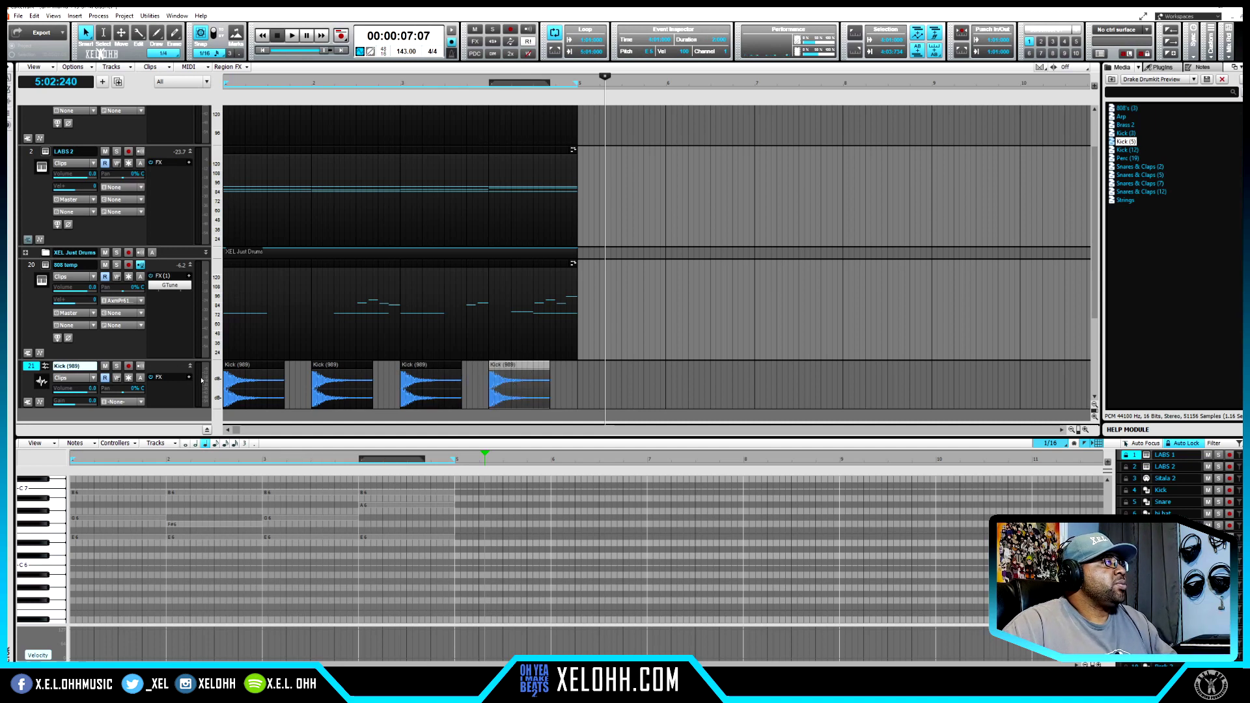
# Bounce the four Kick clips into one with Ctrl+B, then delete the Kick track.
pyautogui.moveTo(578, 378); pyautogui.dragTo(199, 379)
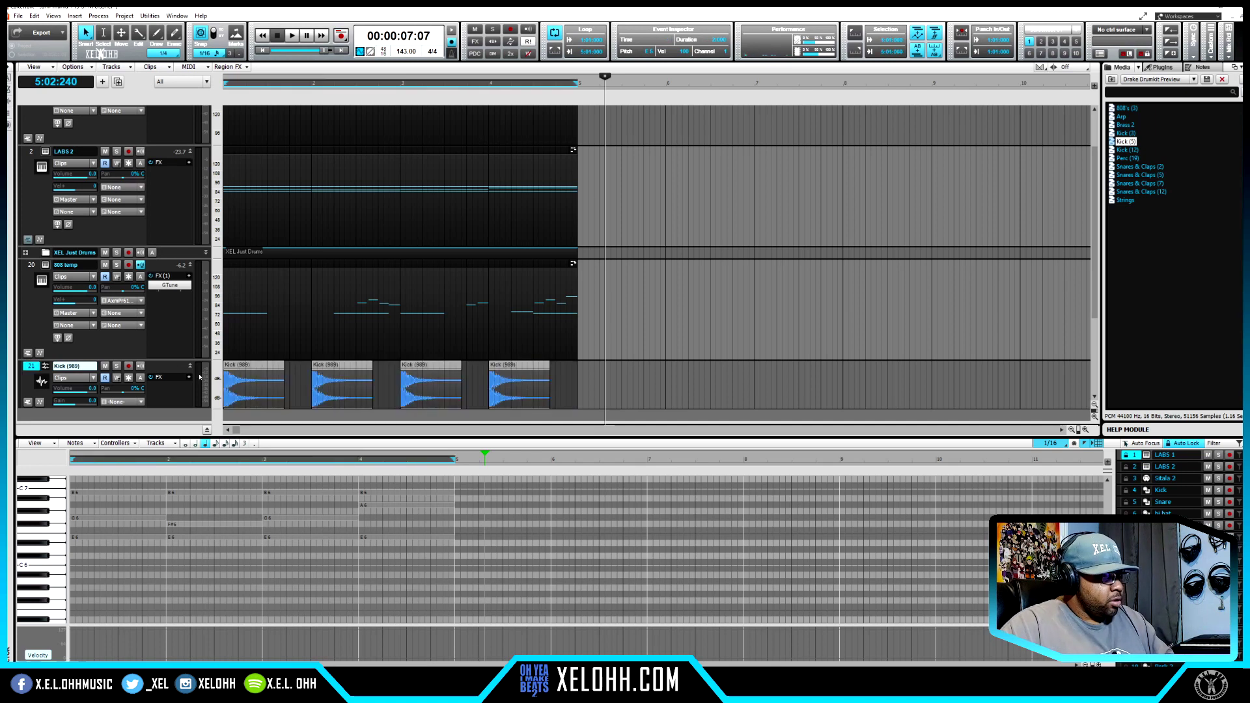
pyautogui.hotkey('ctrl', 'b')
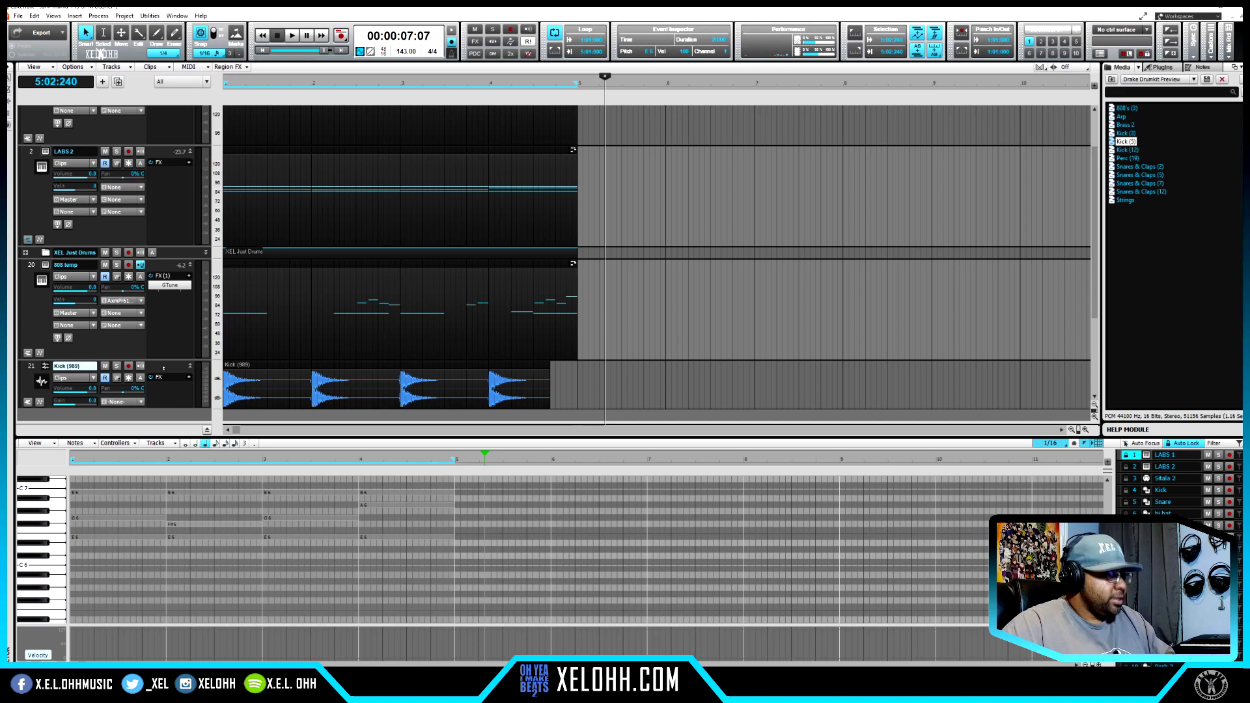
pyautogui.press('Delete')
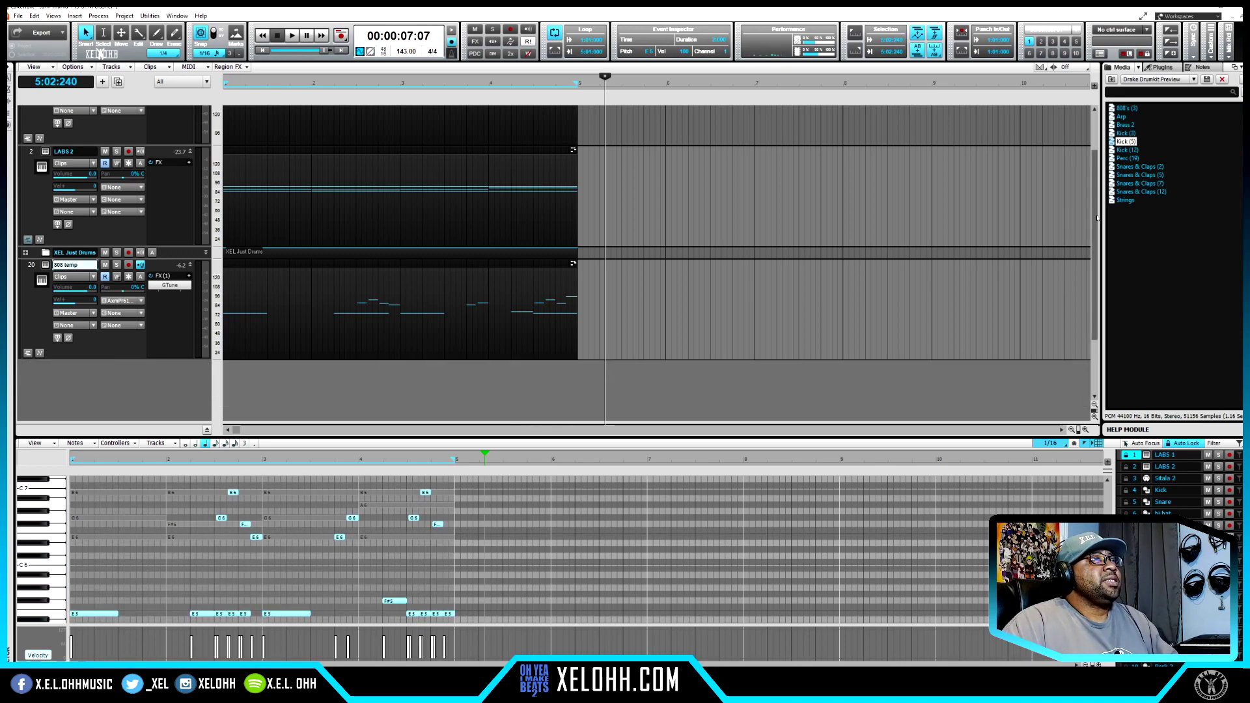
# Select the LABS 1 and LABS 2 tracks and choose Tracks > Bounce to Track(s).
pyautogui.scroll(2, 1089, 181)
pyautogui.scroll(1, 1089, 181)
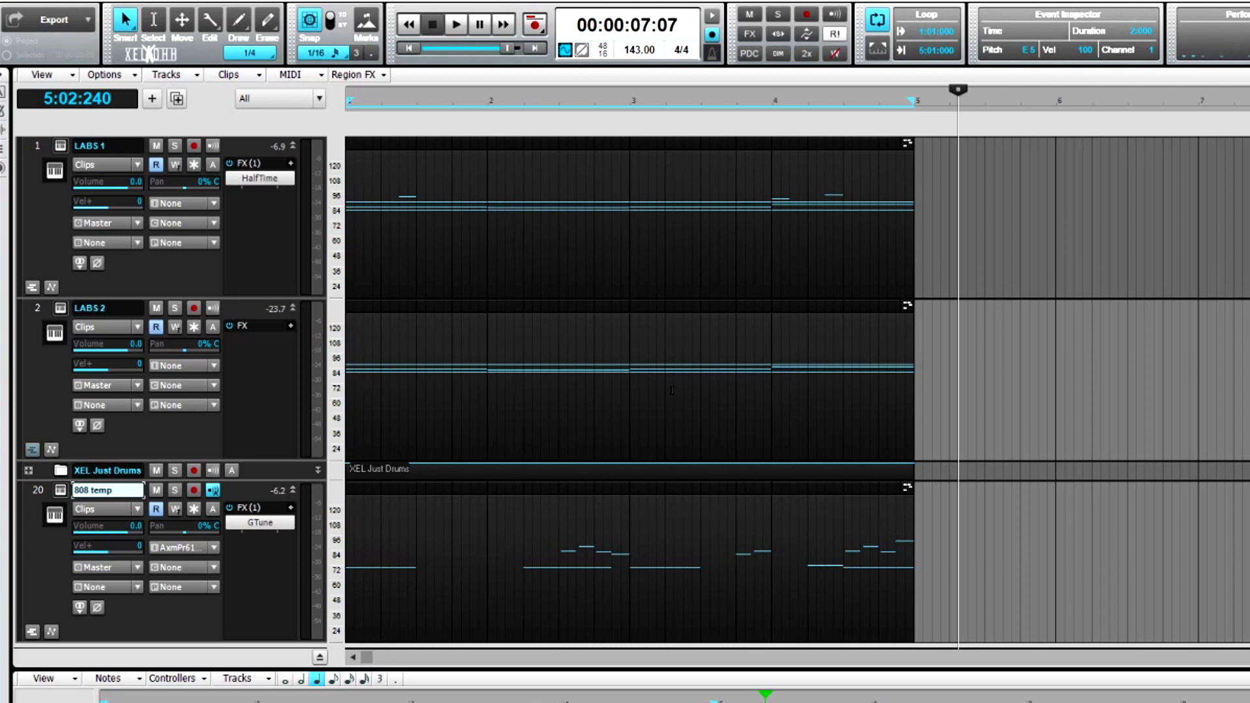
pyautogui.click(36, 146)
pyautogui.keyDown('ctrl'); pyautogui.click(37, 308); pyautogui.keyUp('ctrl')
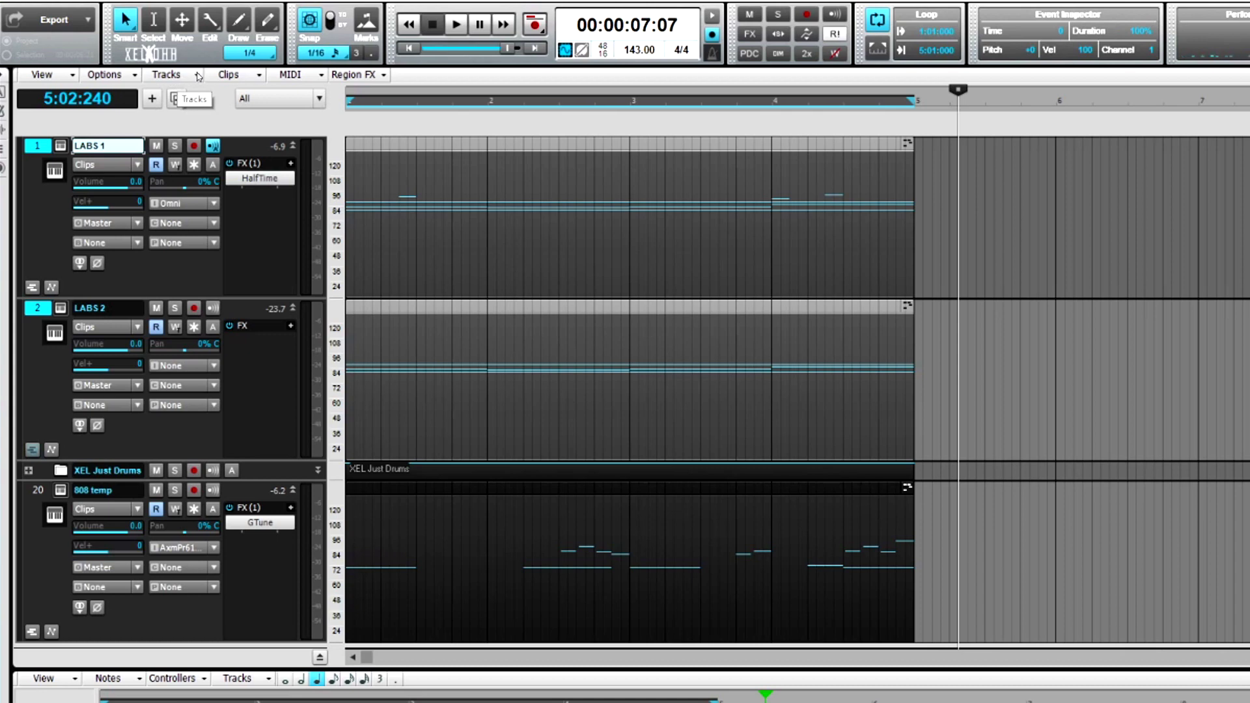
pyautogui.click(198, 77)
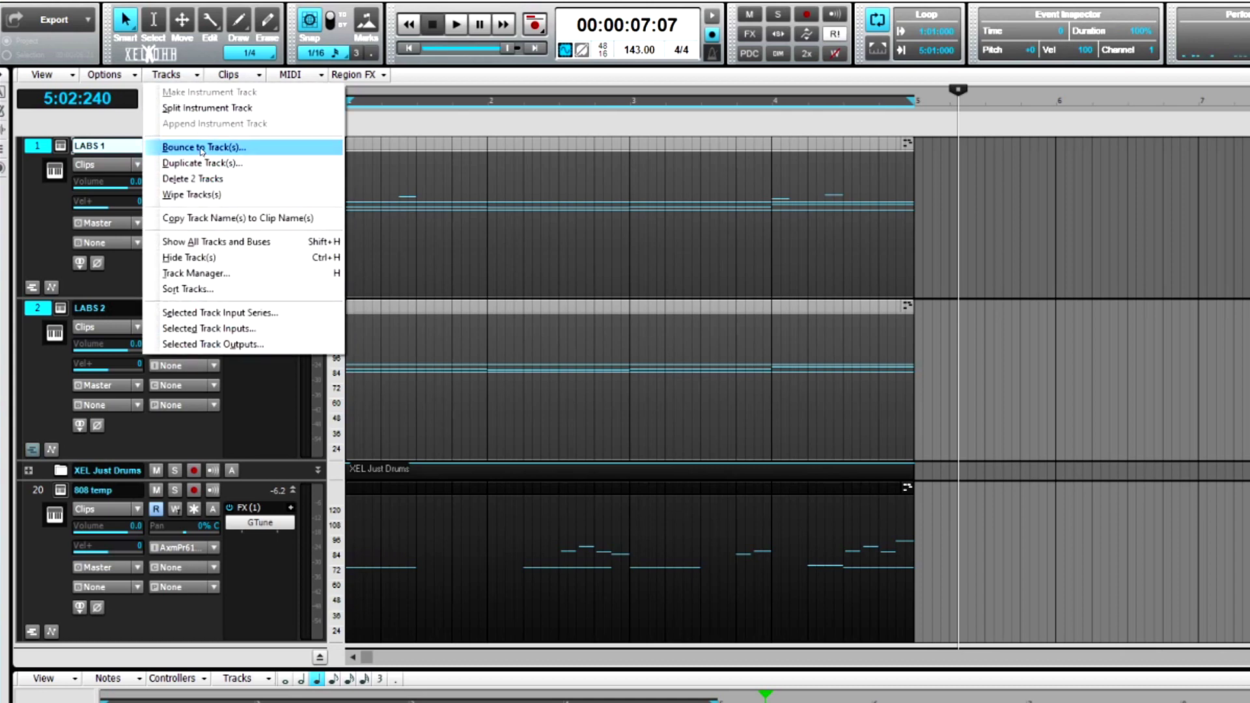
pyautogui.click(202, 148)
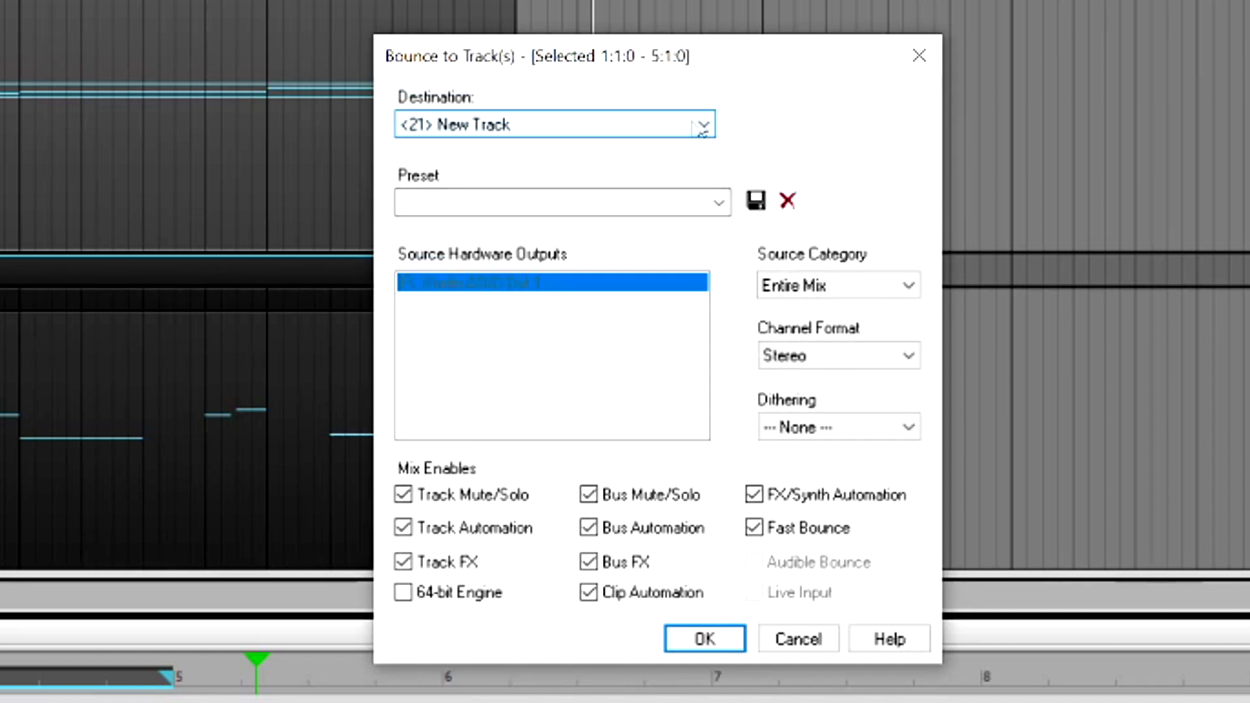
# Keep <21> New Track as the bounce destination and confirm with OK.
pyautogui.click(703, 126)
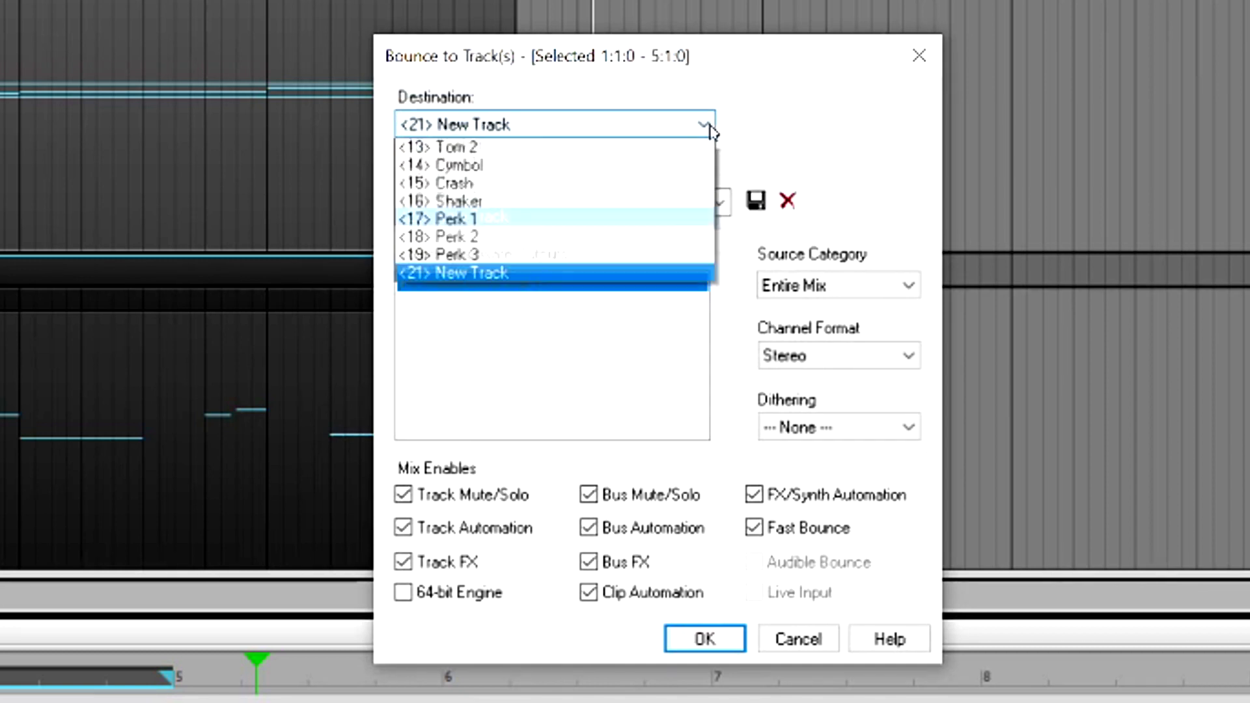
pyautogui.click(770, 129)
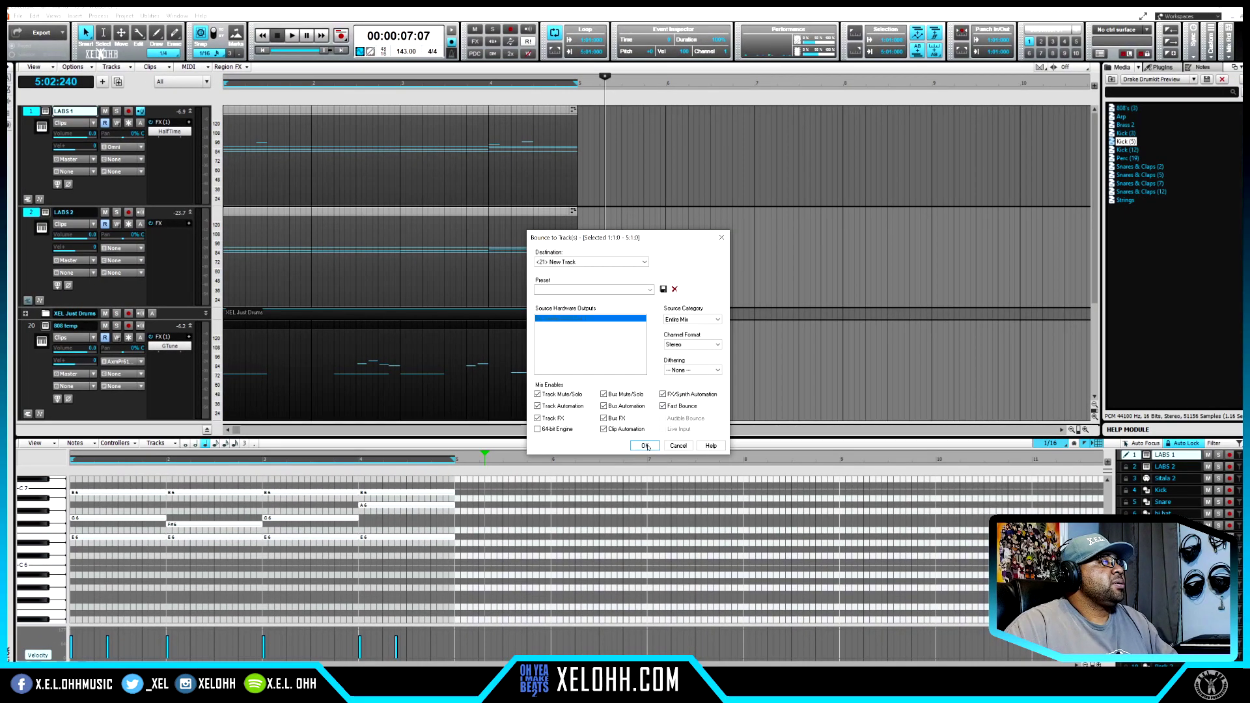
pyautogui.click(645, 446)
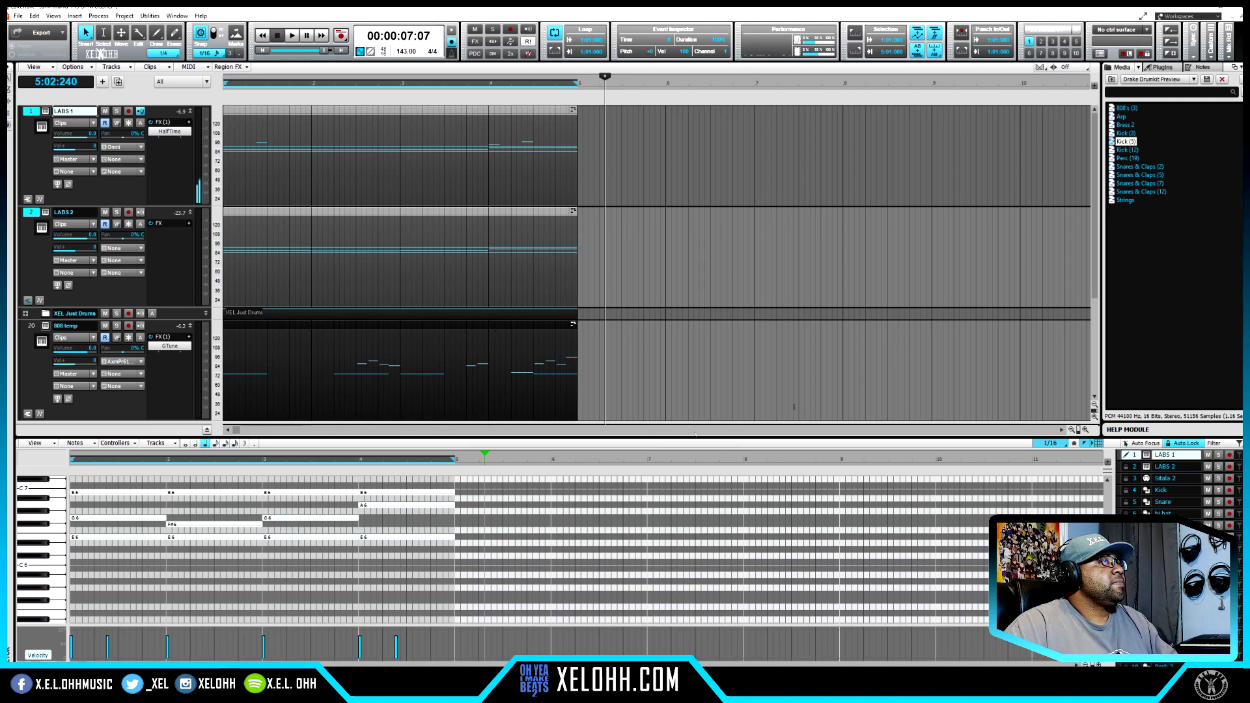
# Enlarge track 21, Entire Mix (Bounced), to show its waveform and solo it.
pyautogui.scroll(-1, 1099, 240)
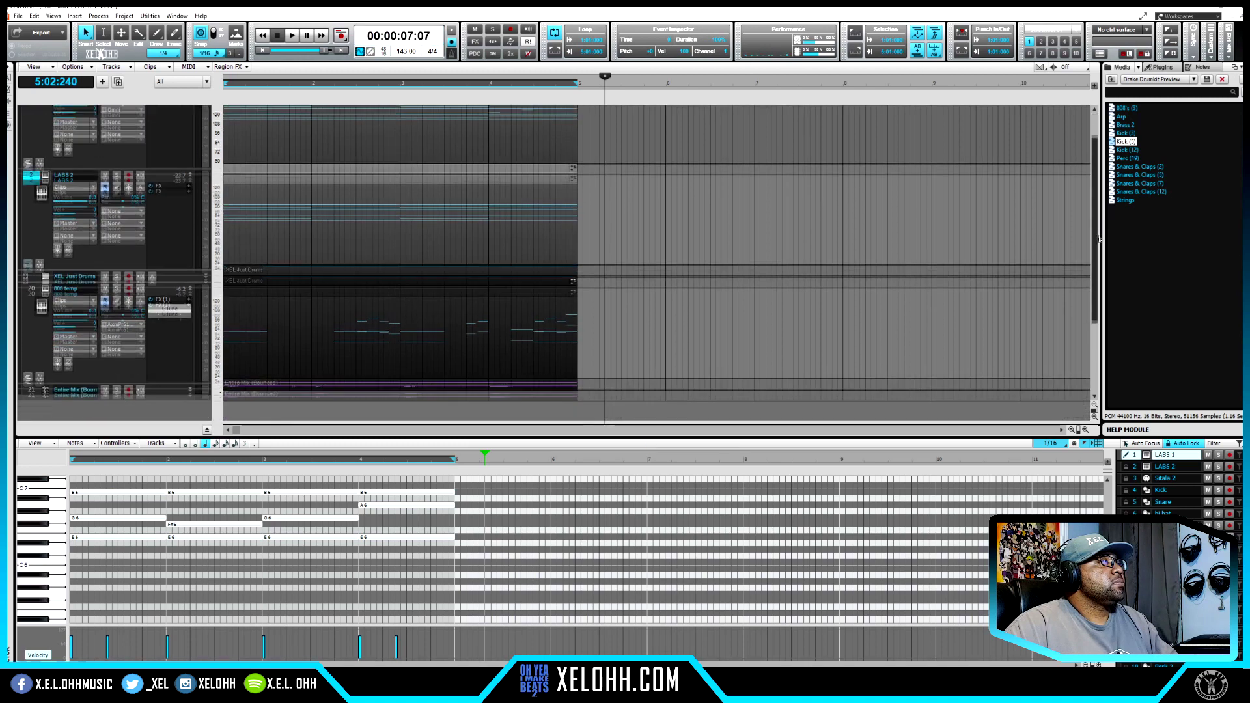
pyautogui.scroll(-2, 1100, 240)
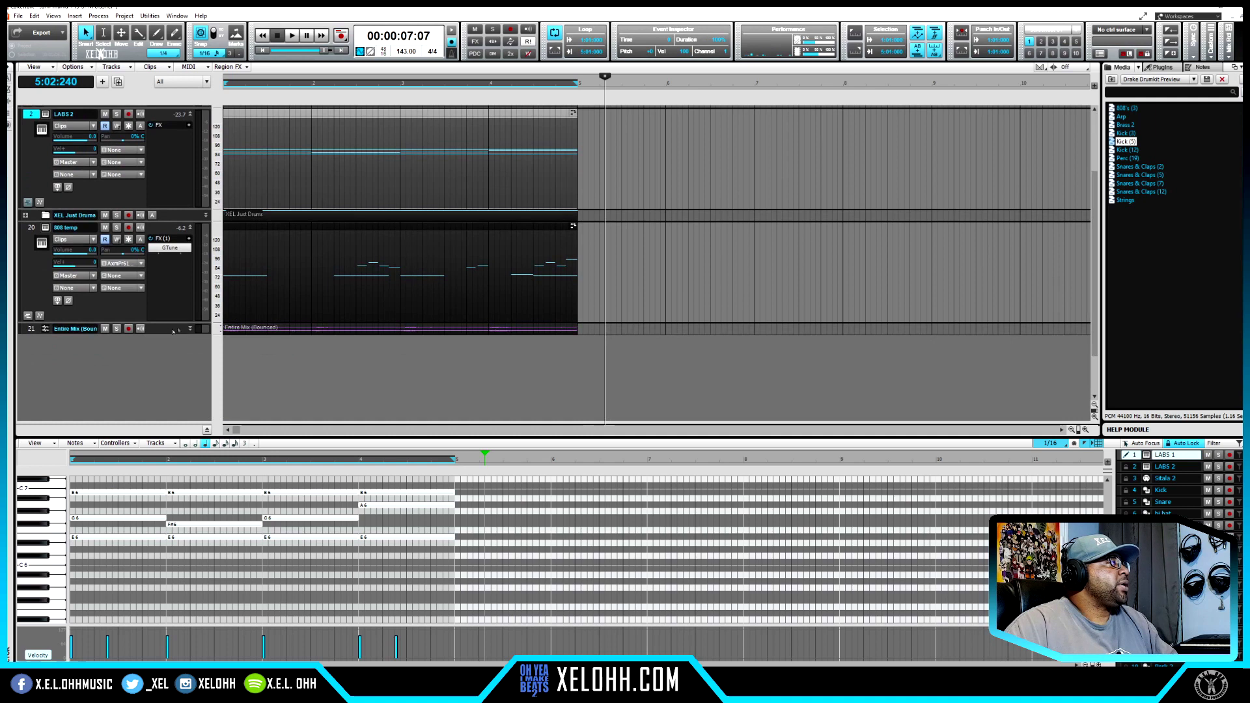
pyautogui.moveTo(173, 334); pyautogui.dragTo(167, 391)
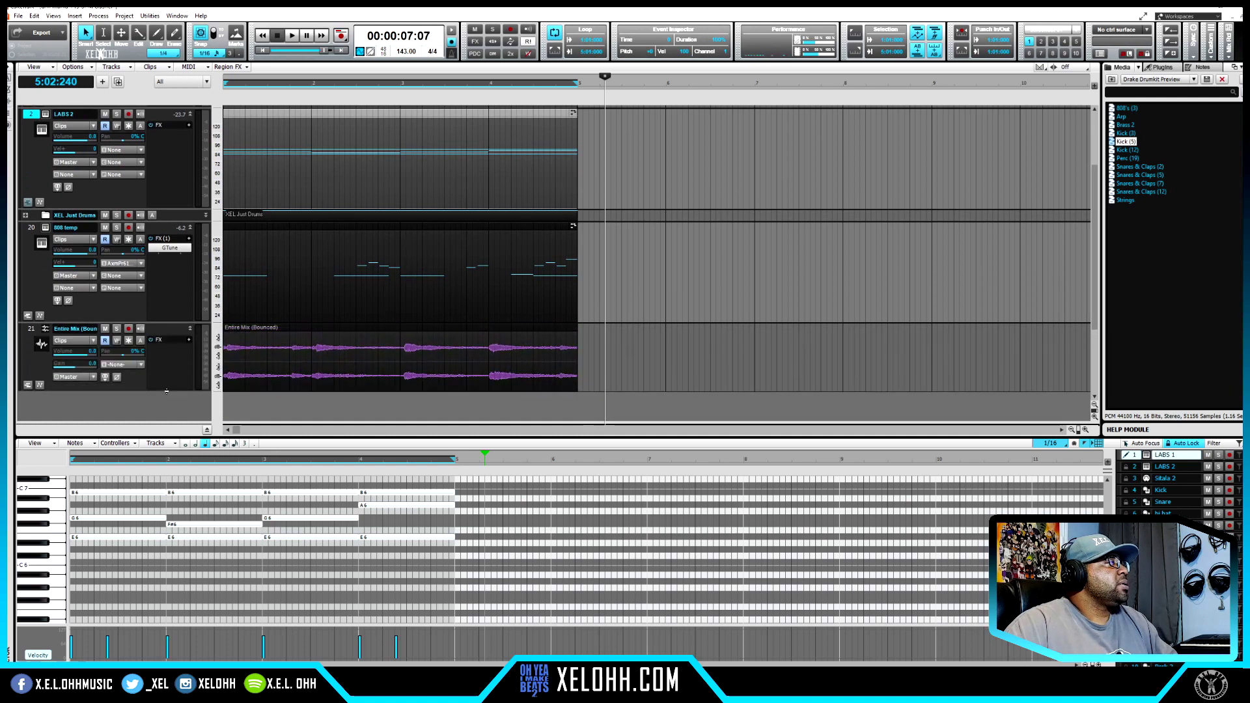
pyautogui.click(117, 330)
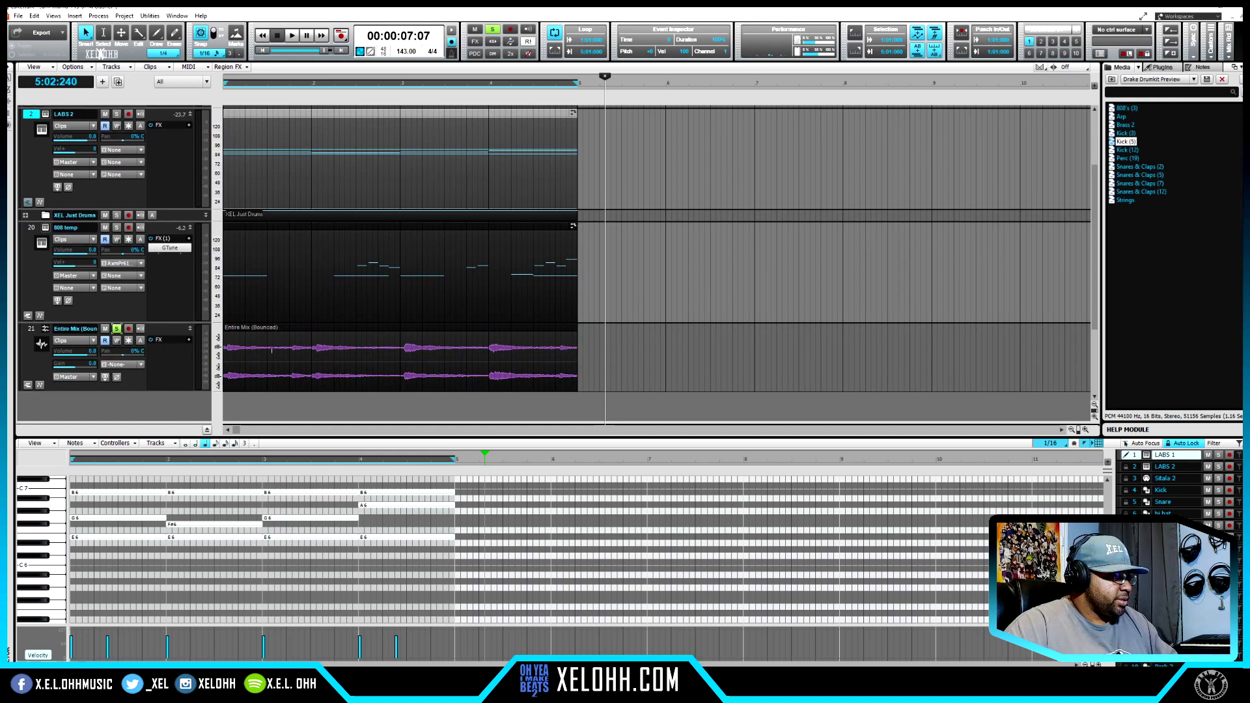
# Play the soloed bounced audio from the project start, then stop.
pyautogui.press('w')
pyautogui.press('space')
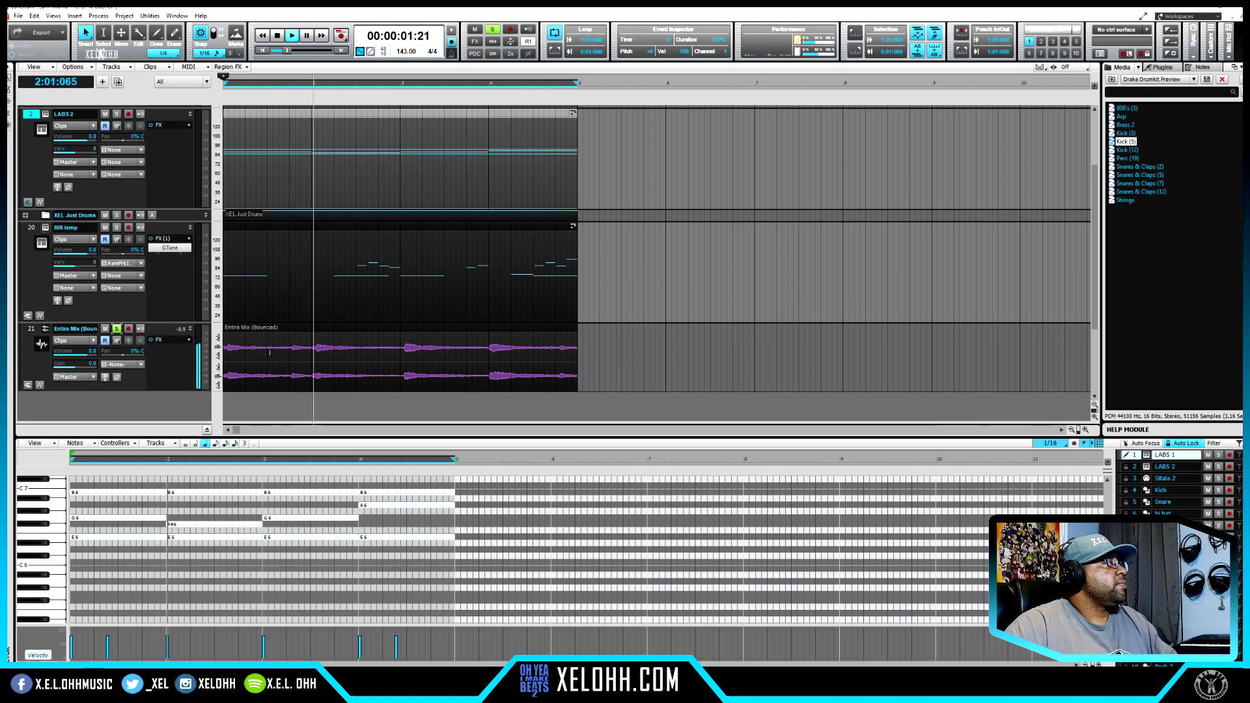
pyautogui.press('space')
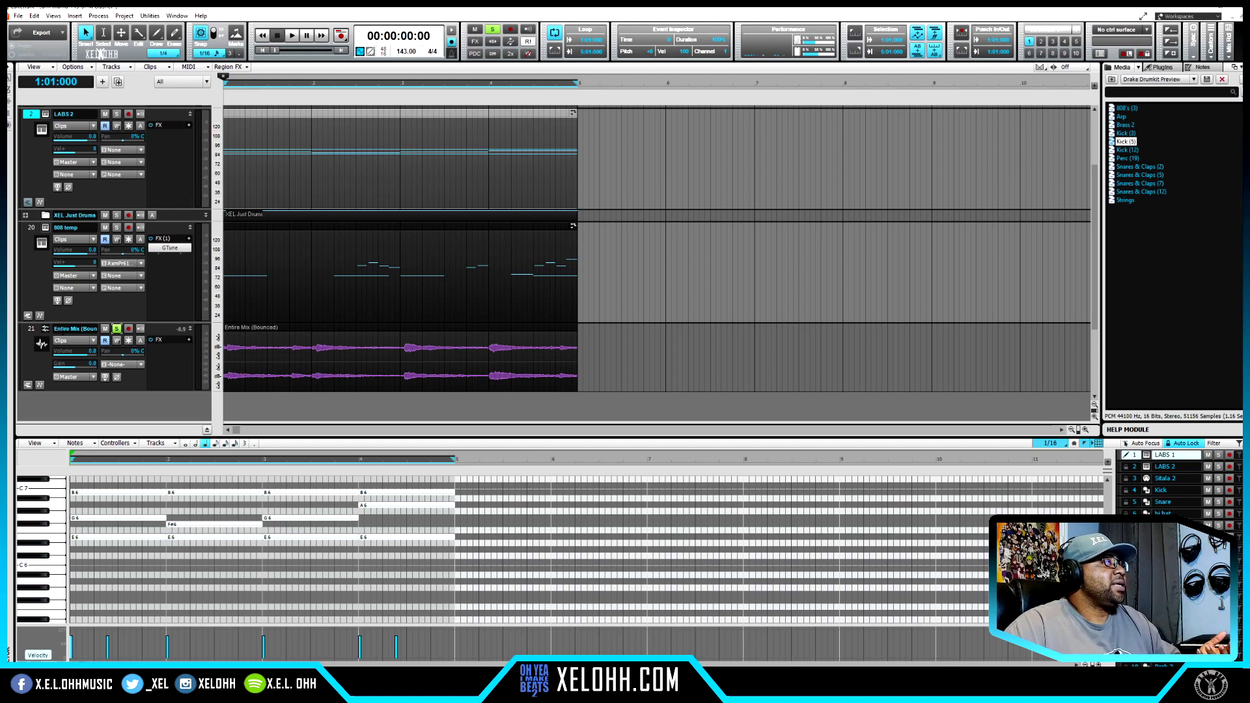
# Unsolo and mute the Entire Mix (Bounced) track, then play the project and stop.
pyautogui.click(79, 330)
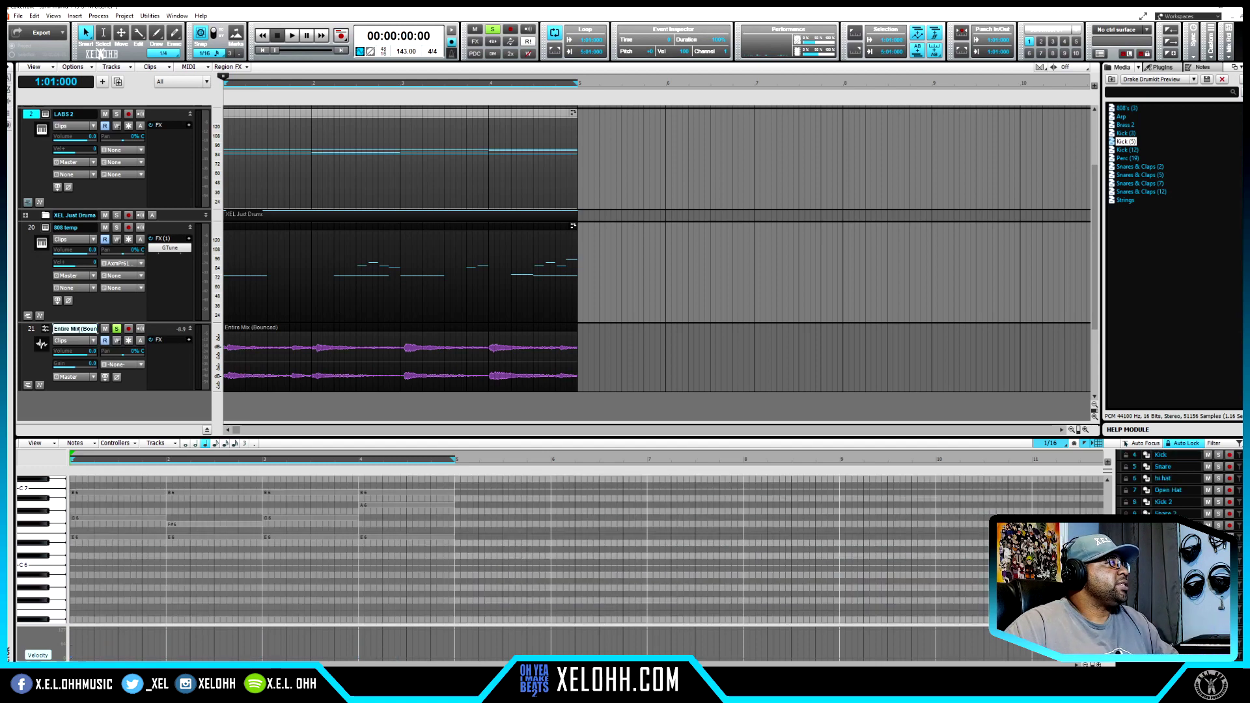
pyautogui.doubleClick(78, 329)
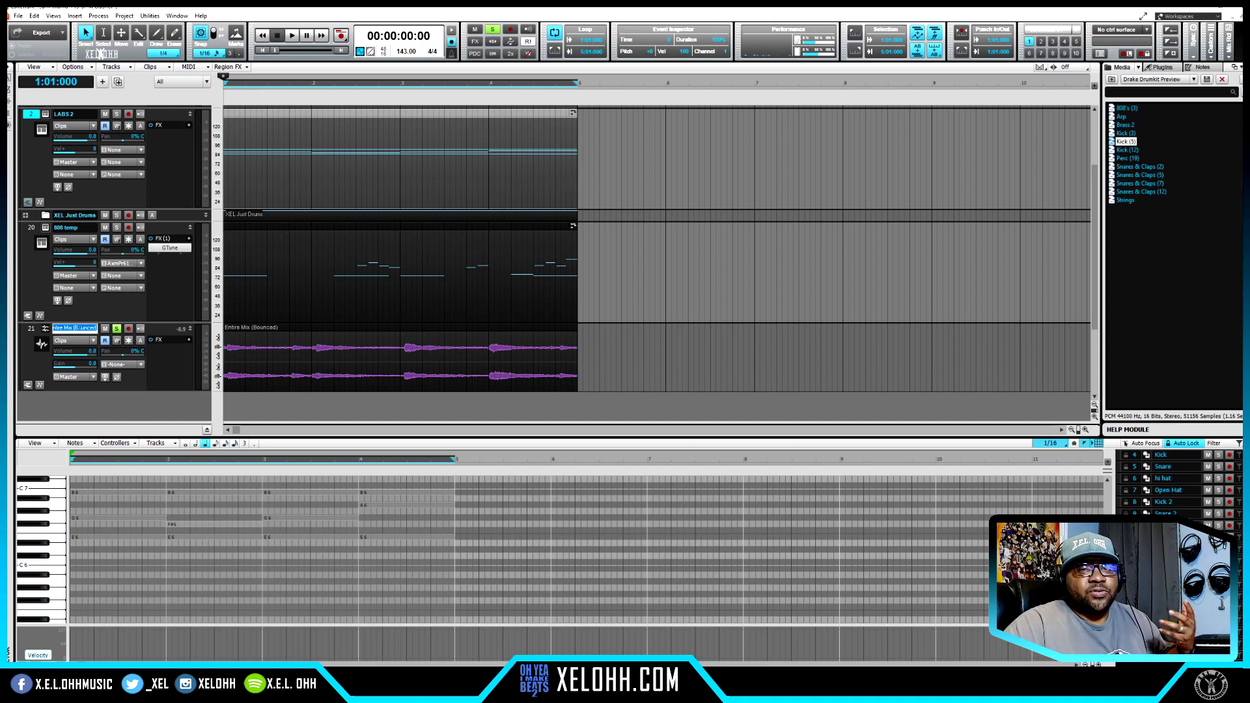
pyautogui.click(117, 328)
pyautogui.click(105, 329)
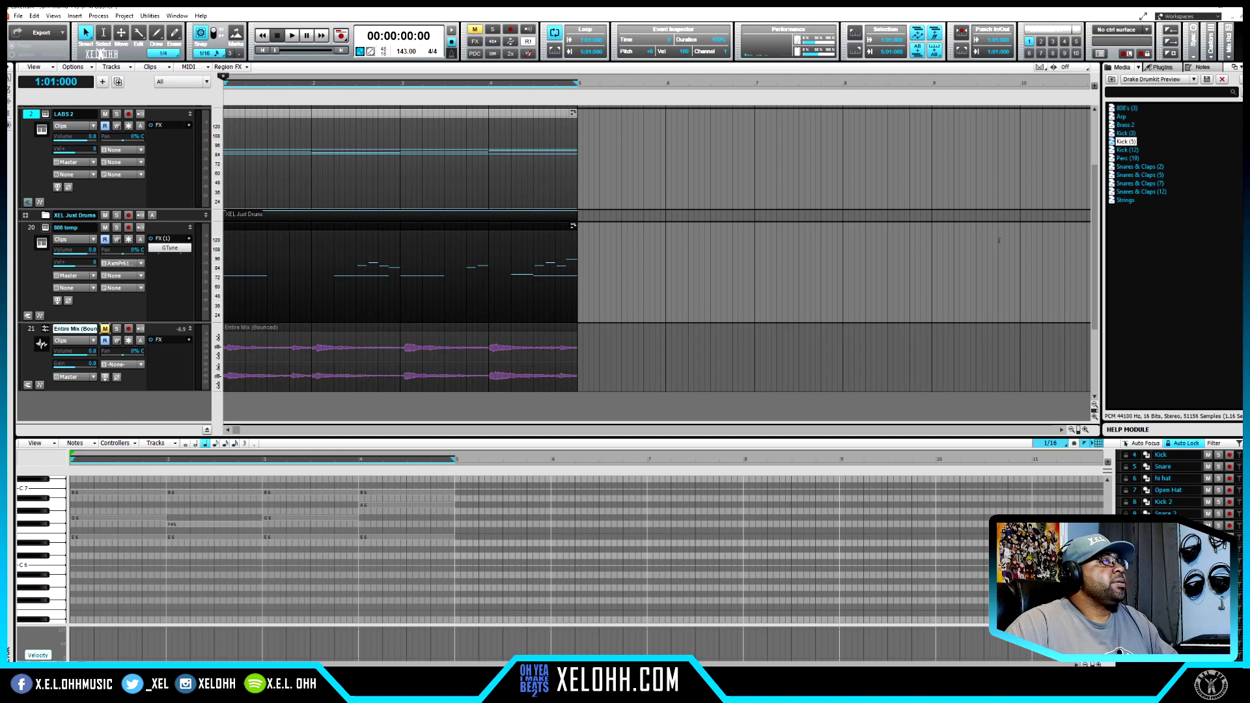
pyautogui.scroll(1, 103, 229)
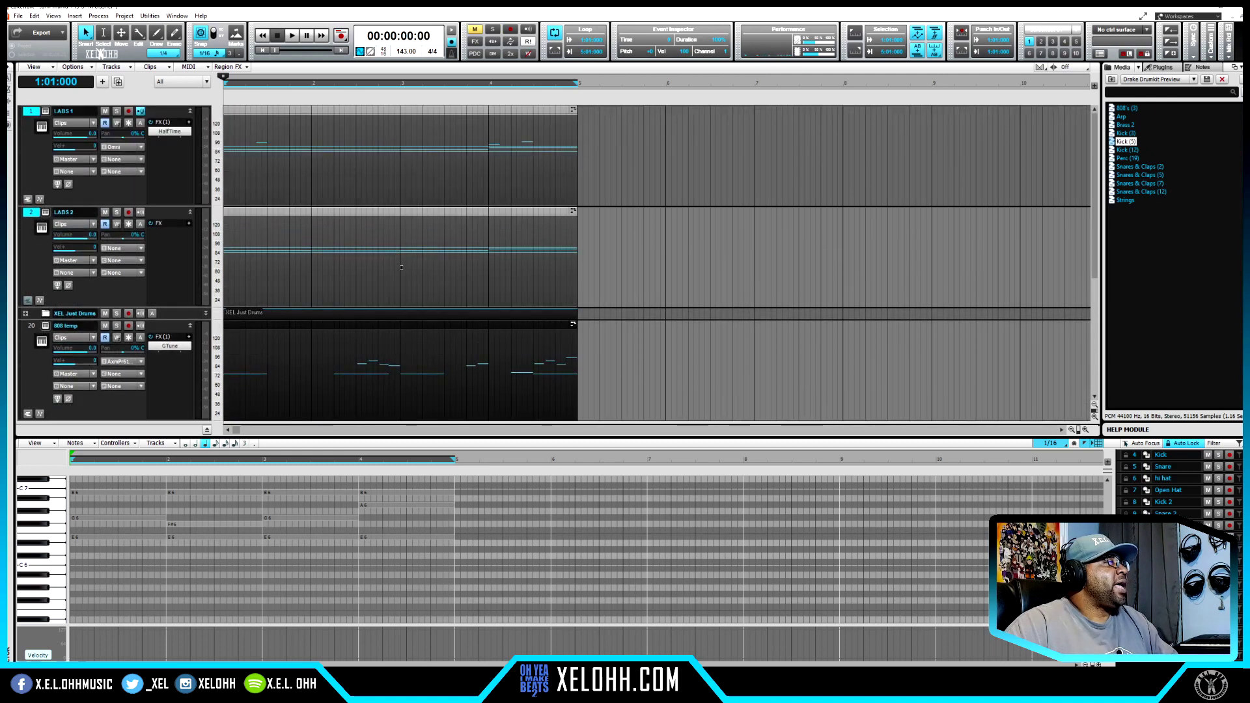
pyautogui.press('space')
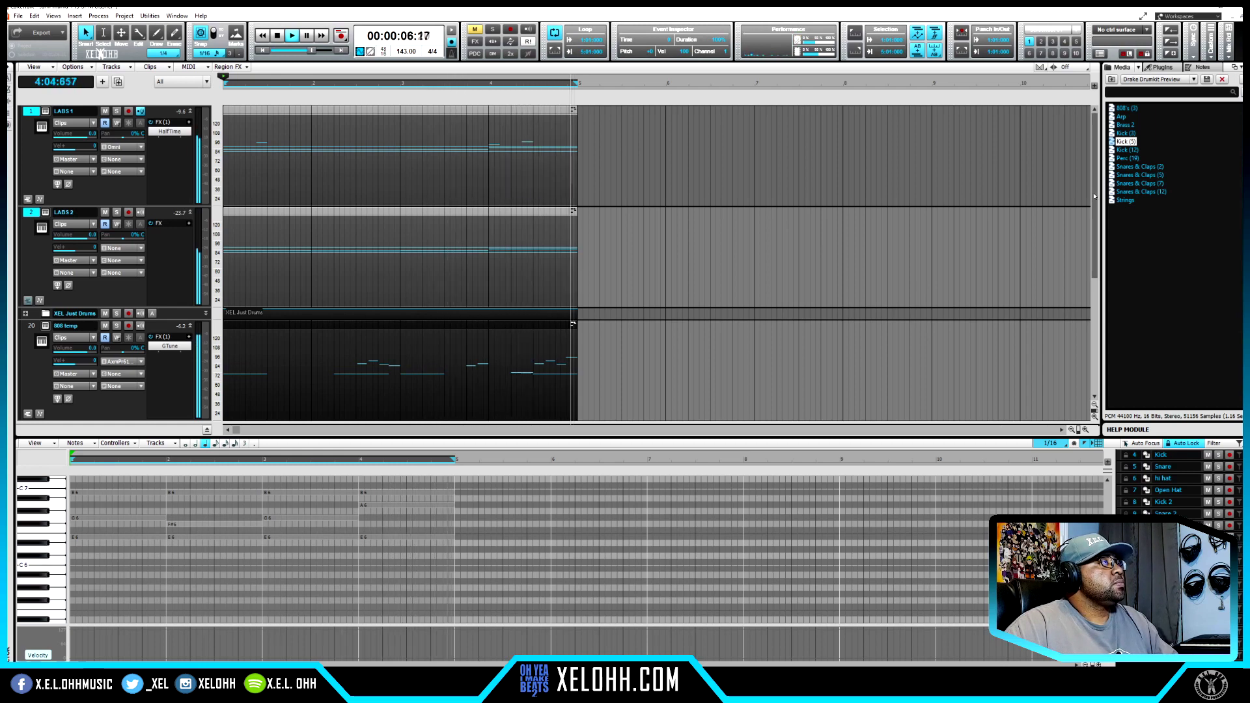
pyautogui.press('space')
# Unmute the Entire Mix (Bounced) track and mute LABS 1 and LABS 2.
pyautogui.moveTo(1095, 196); pyautogui.dragTo(1090, 262)
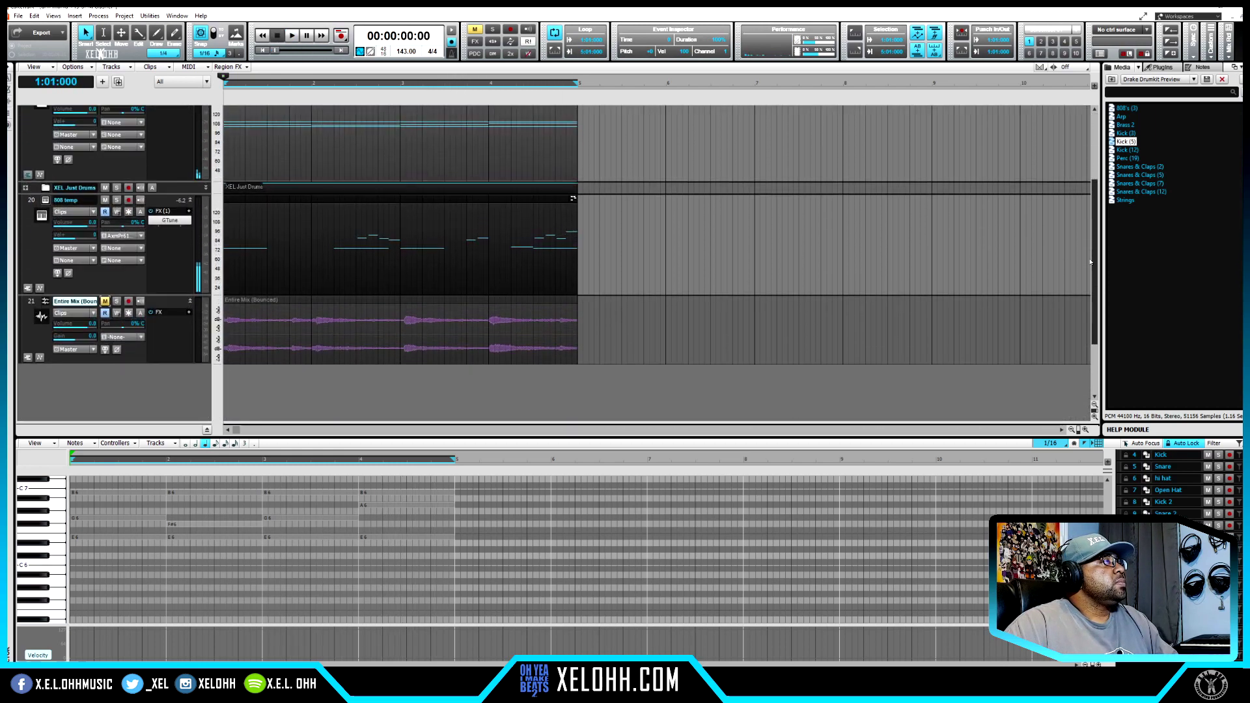
pyautogui.click(104, 302)
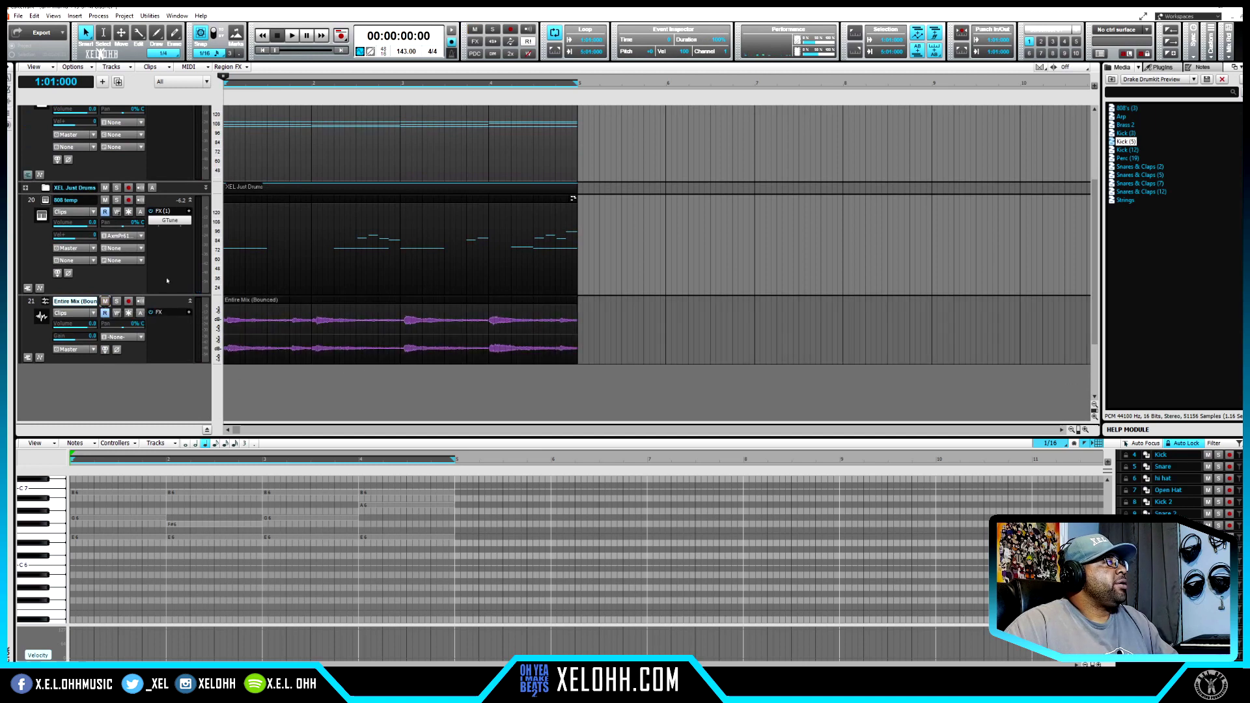
pyautogui.scroll(3, 173, 267)
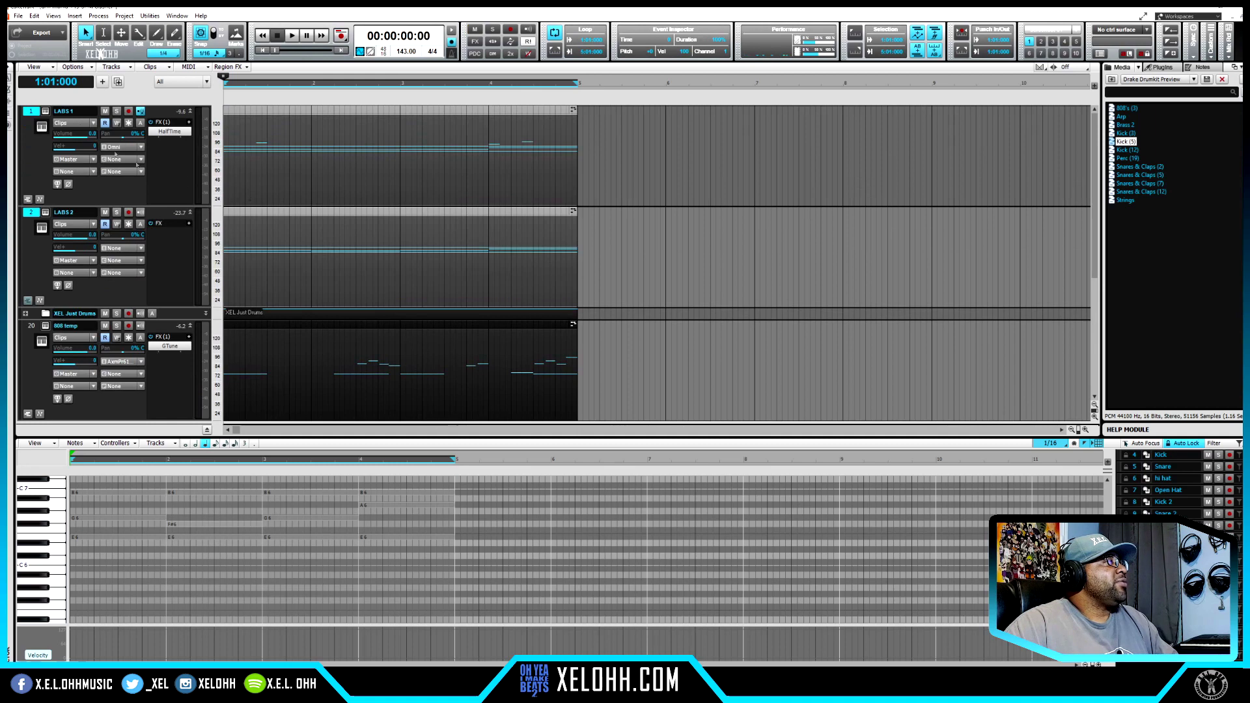
pyautogui.click(105, 111)
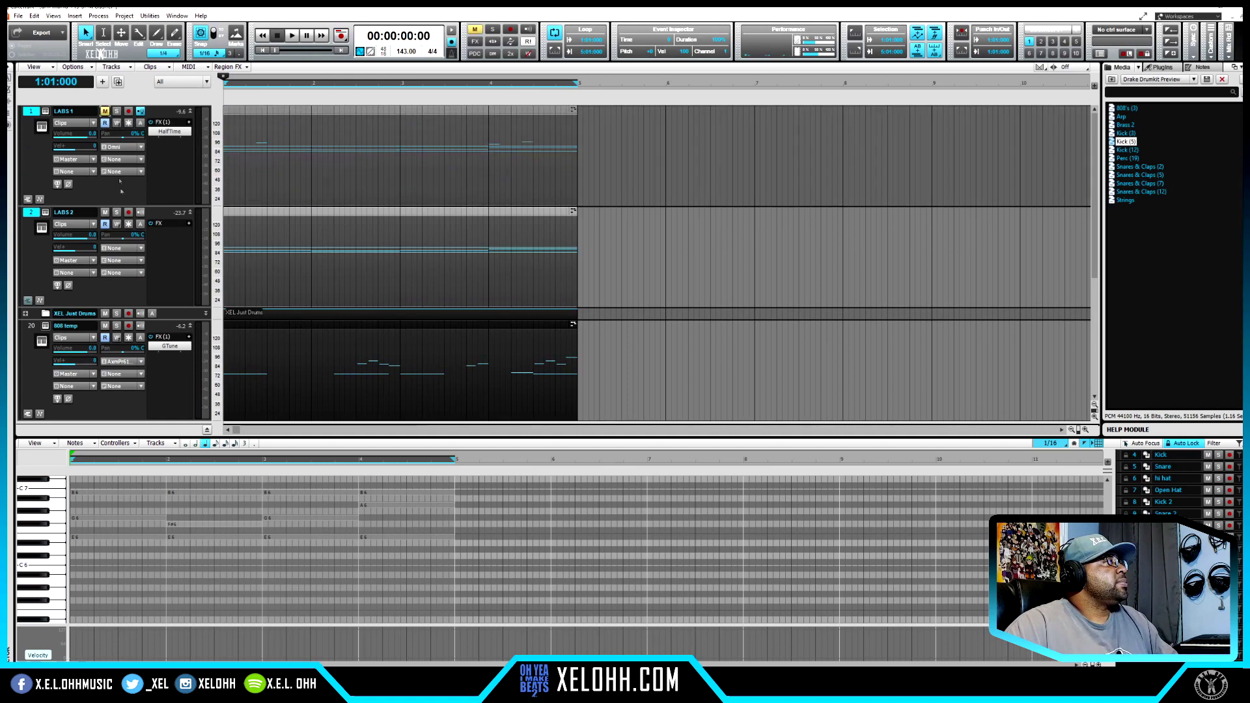
pyautogui.click(105, 212)
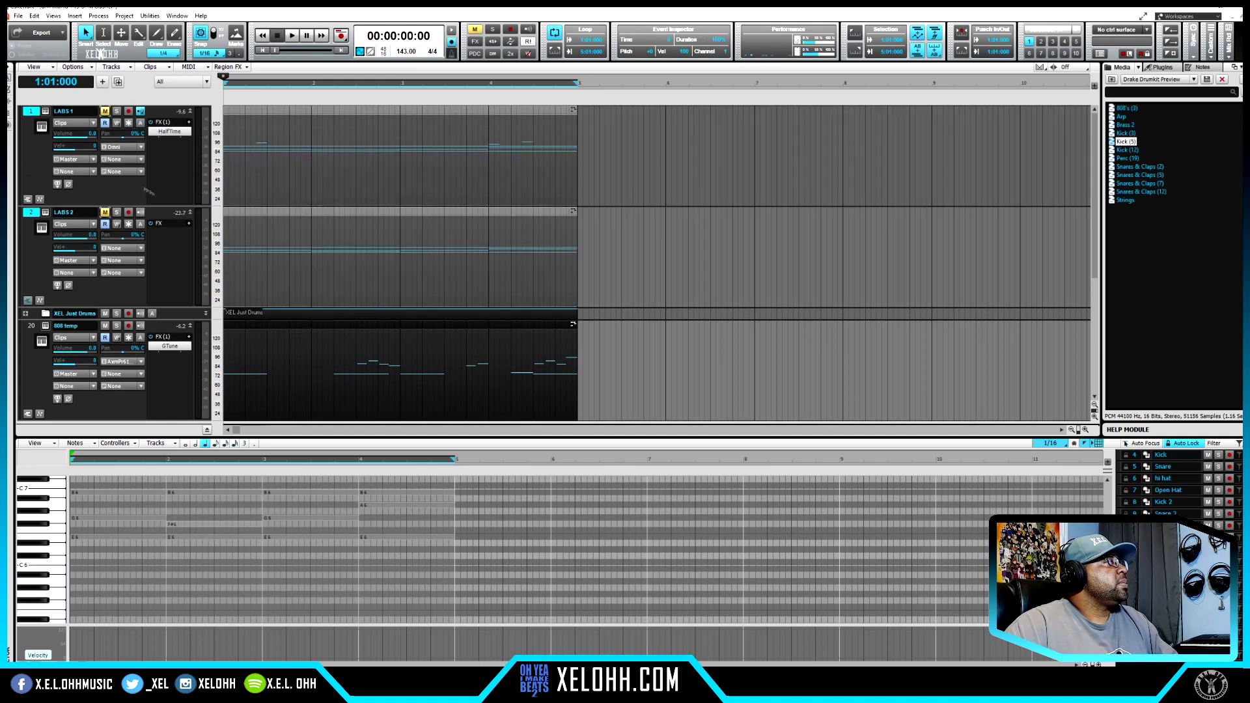
# Hide the LABS 1 and LABS 2 tracks, then play the project and stop.
pyautogui.rightClick(31, 184)
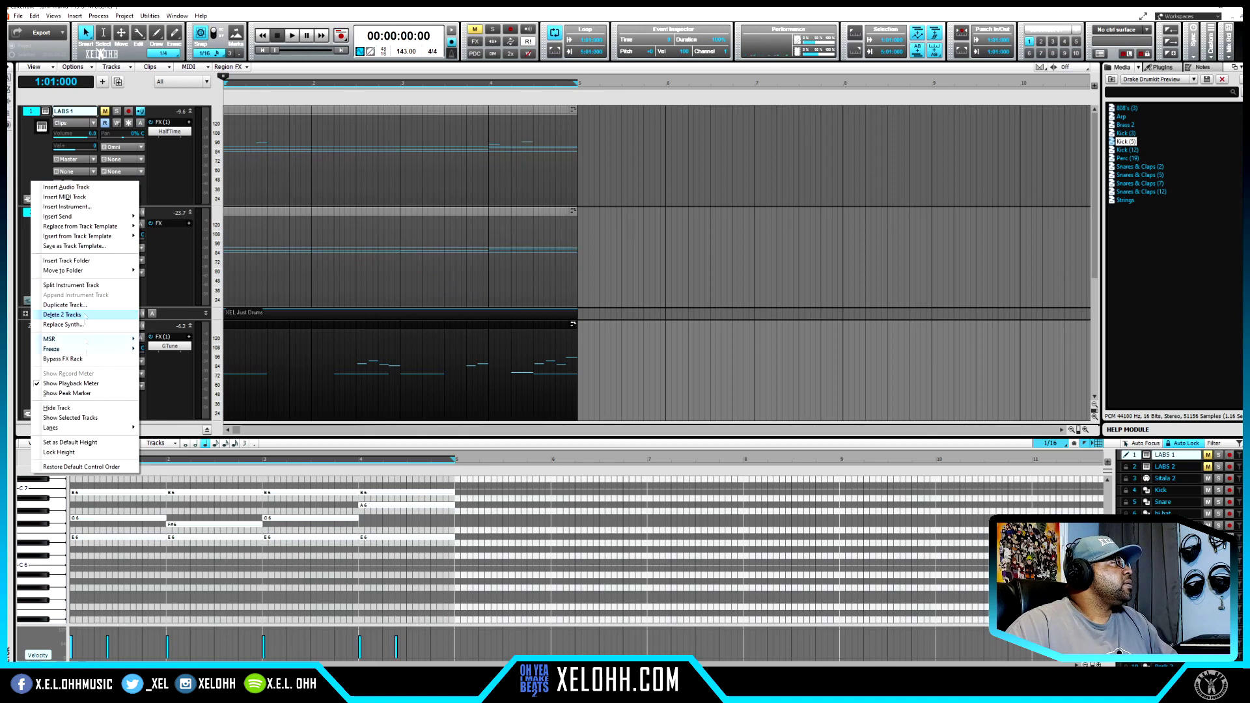
pyautogui.click(80, 408)
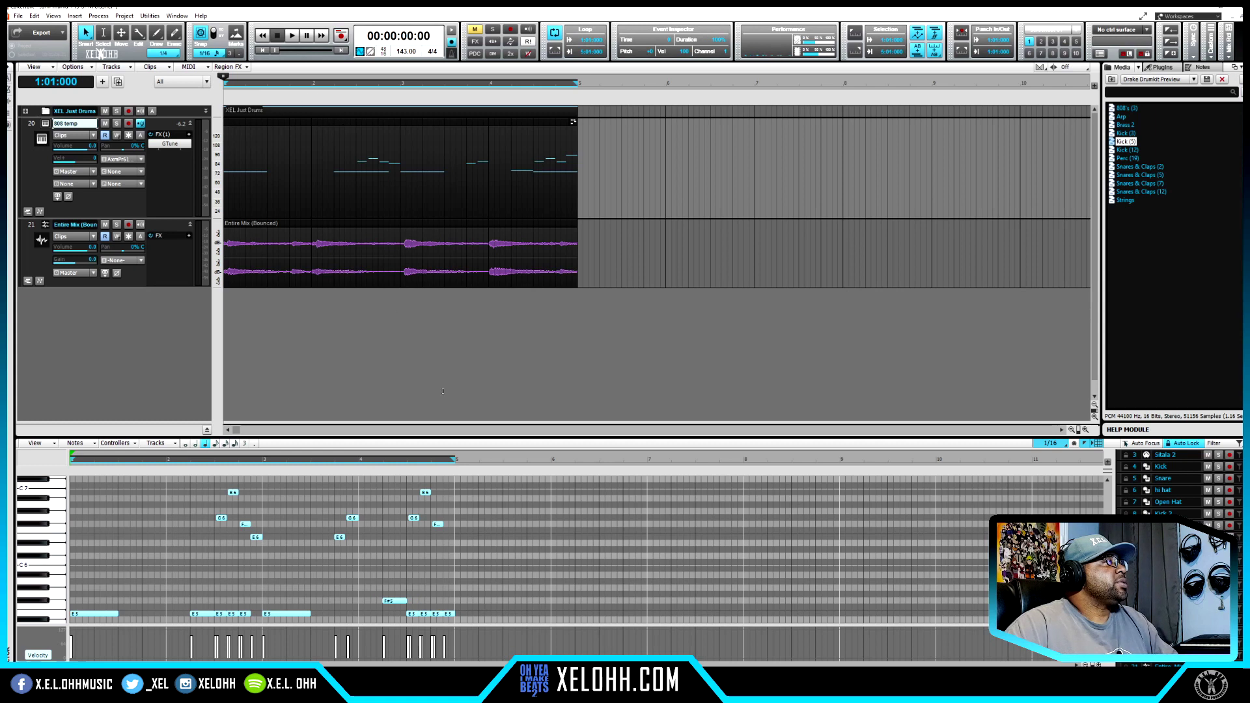
pyautogui.press('space')
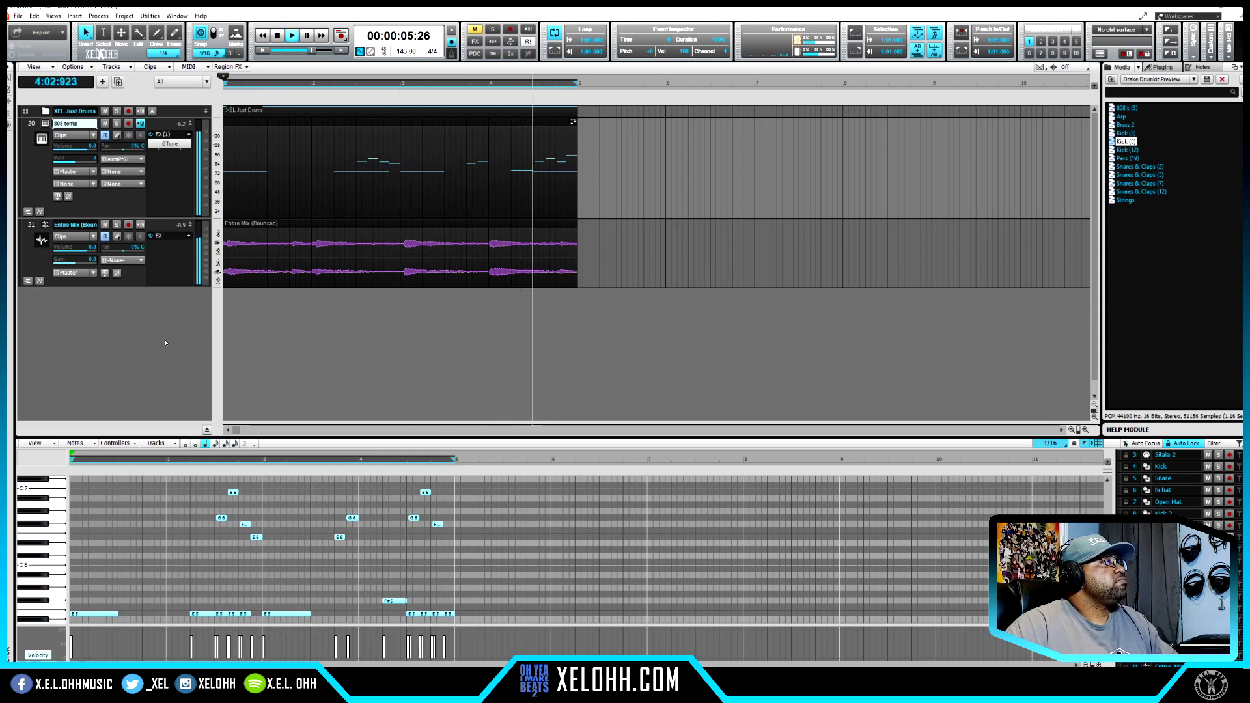
pyautogui.press('space')
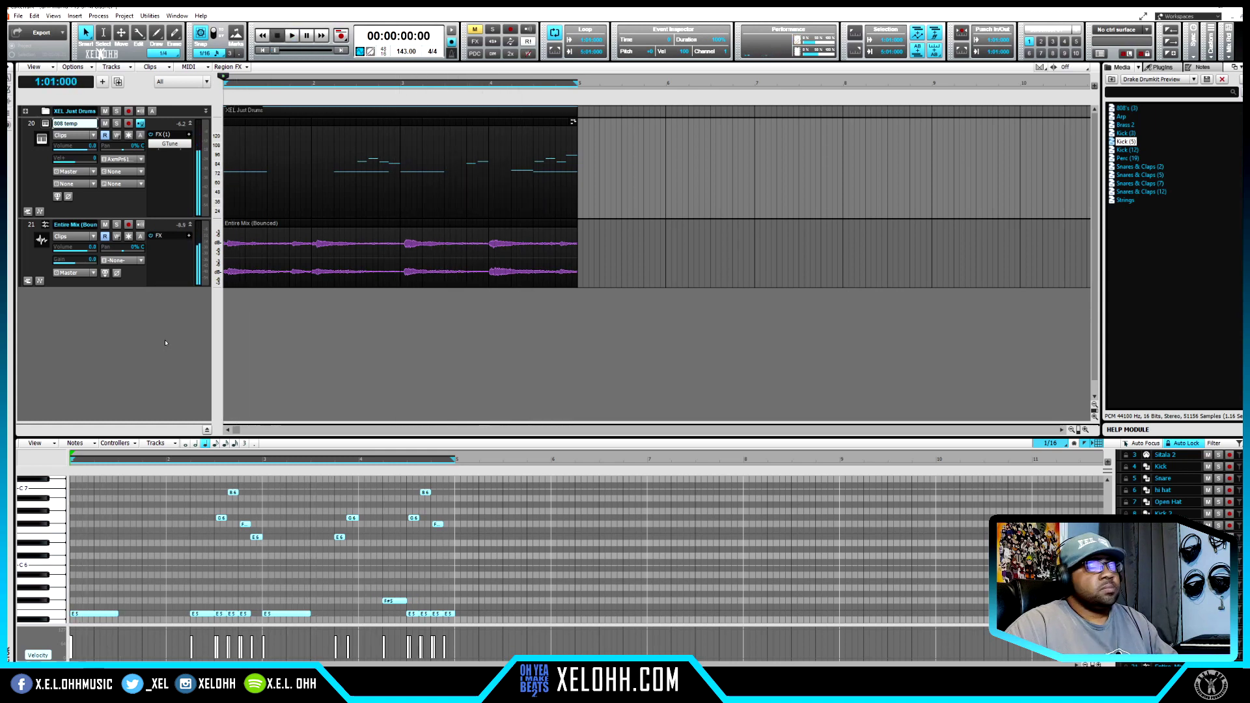